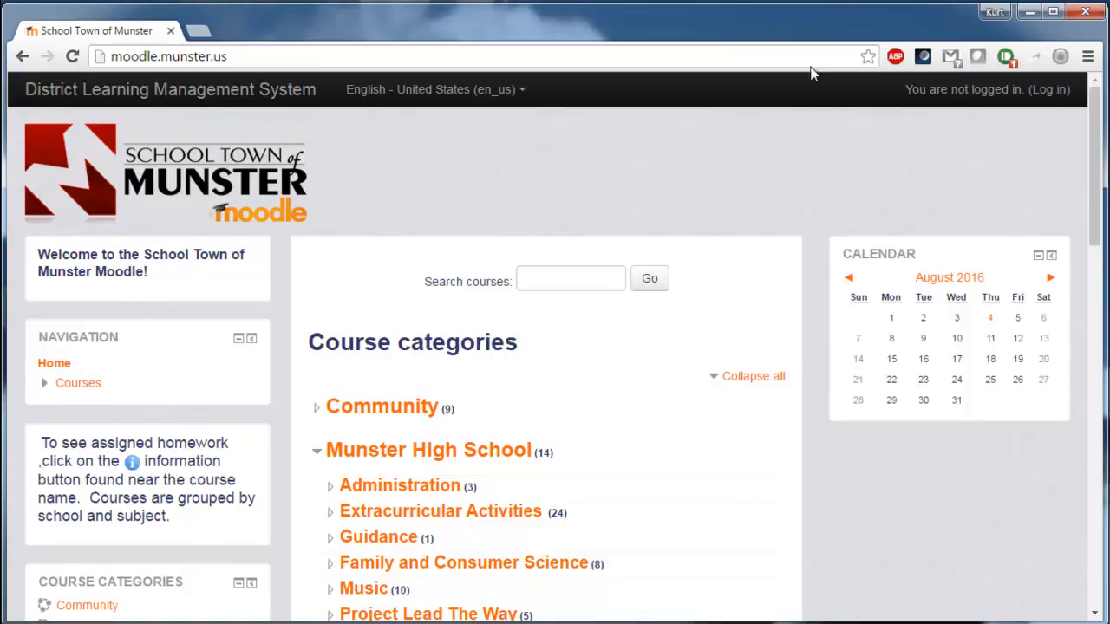
Log in with your own teacher username and view the courses listed on the front page.
left_click(1050, 93)
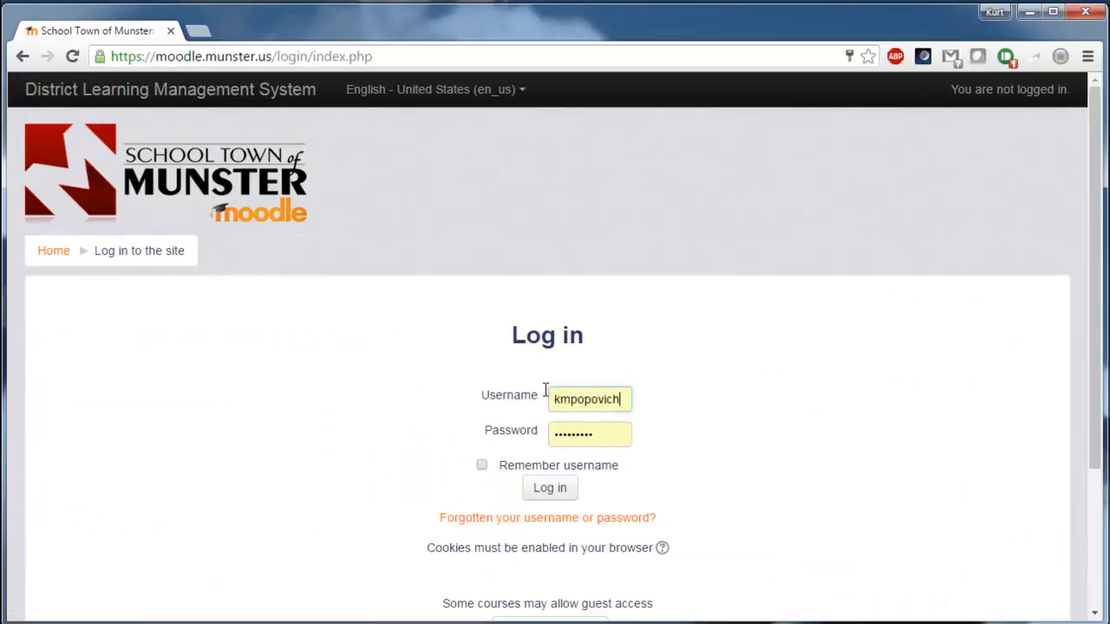
double_click(630, 404)
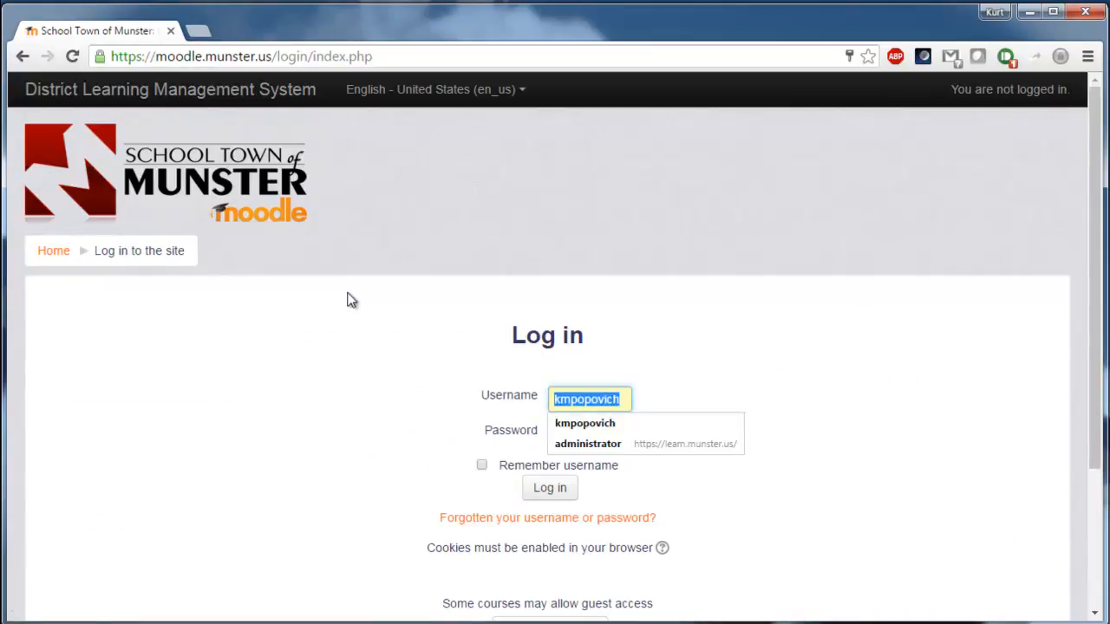
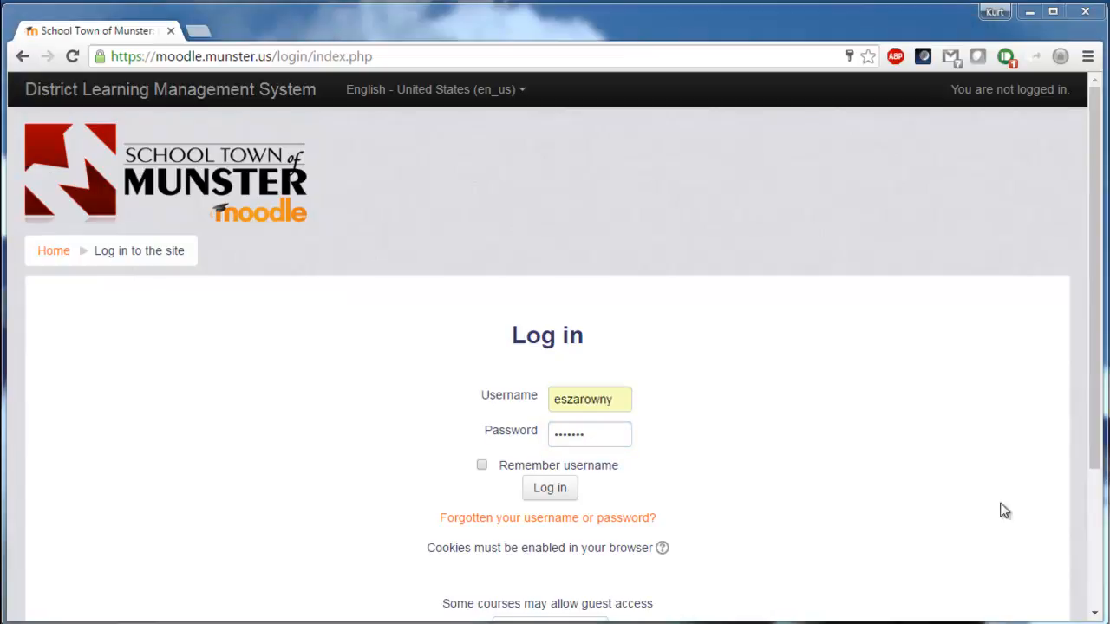
left_click(538, 488)
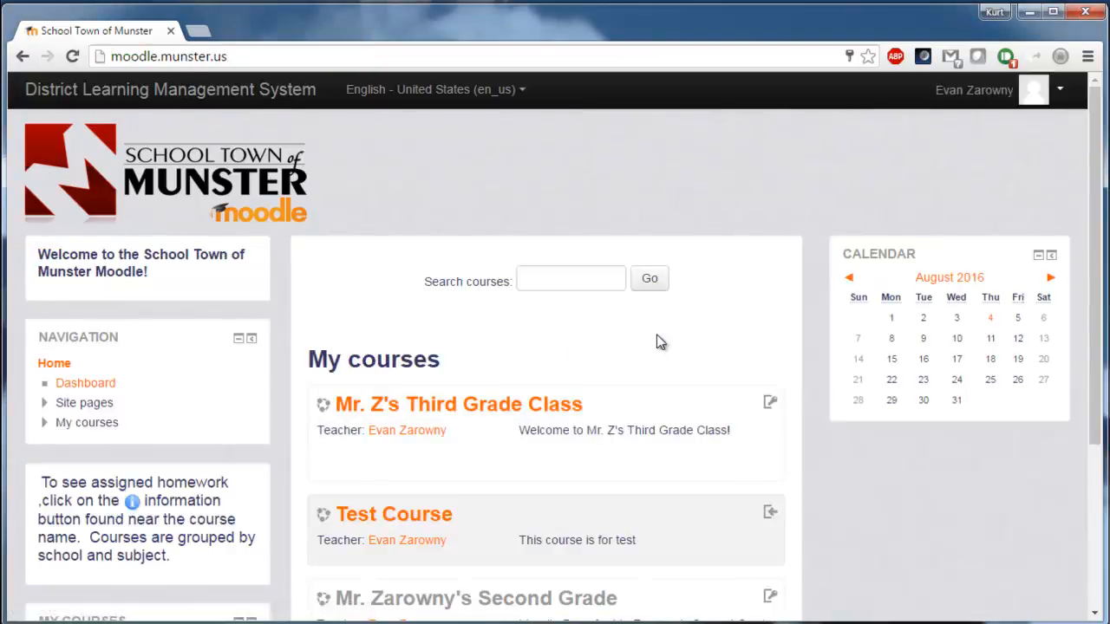
scroll(592, 313, "down", 3)
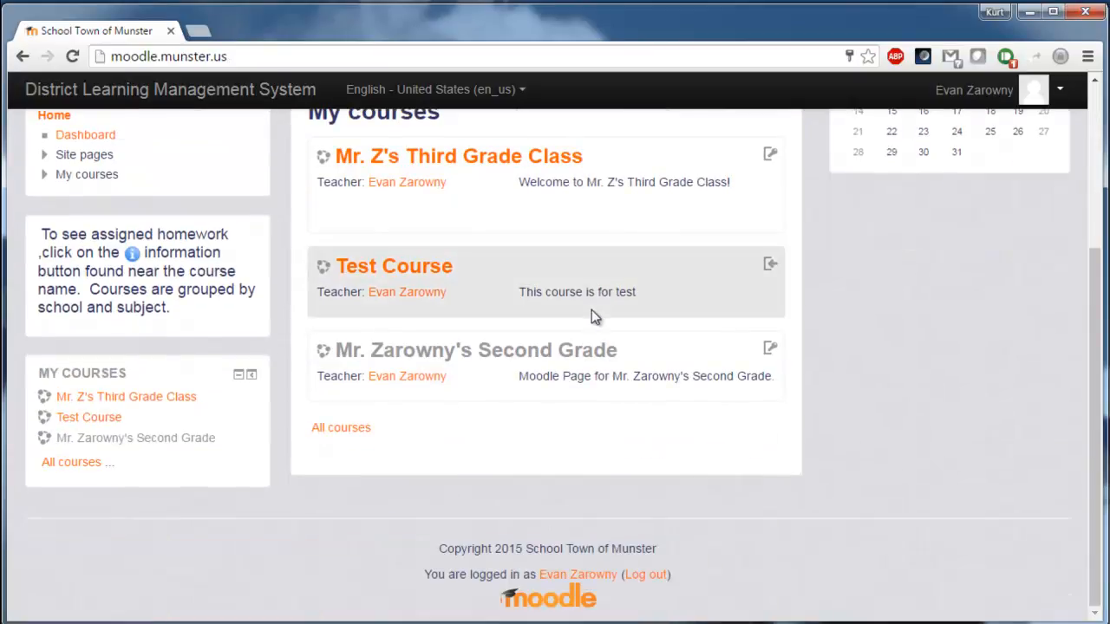
From the All courses category listing, open the Request a course form.
left_click(356, 435)
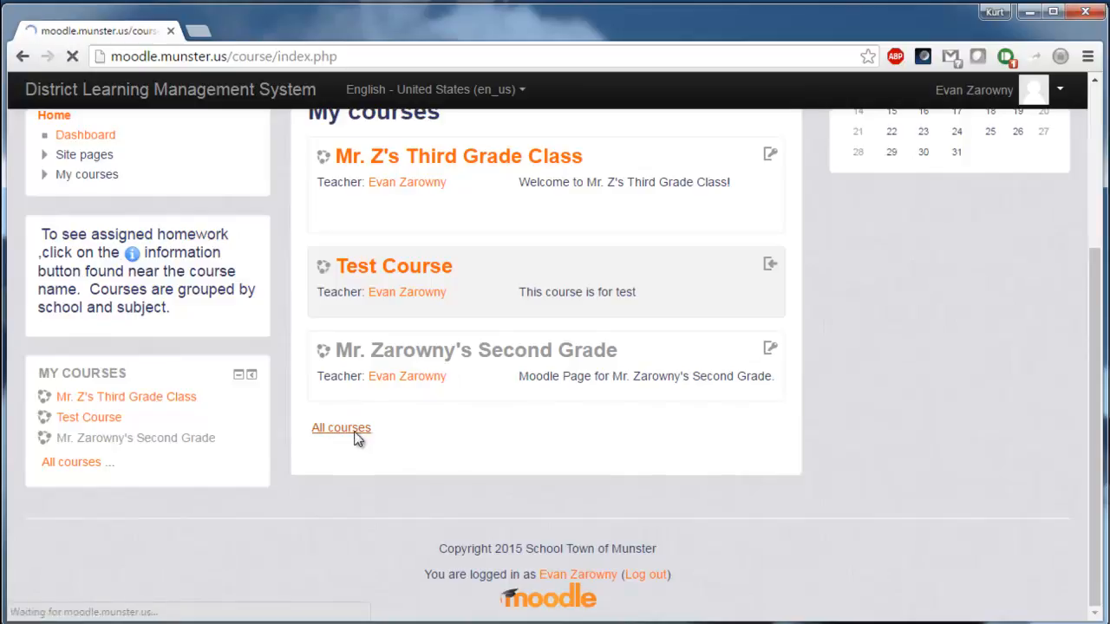
scroll(416, 440, "down", 4)
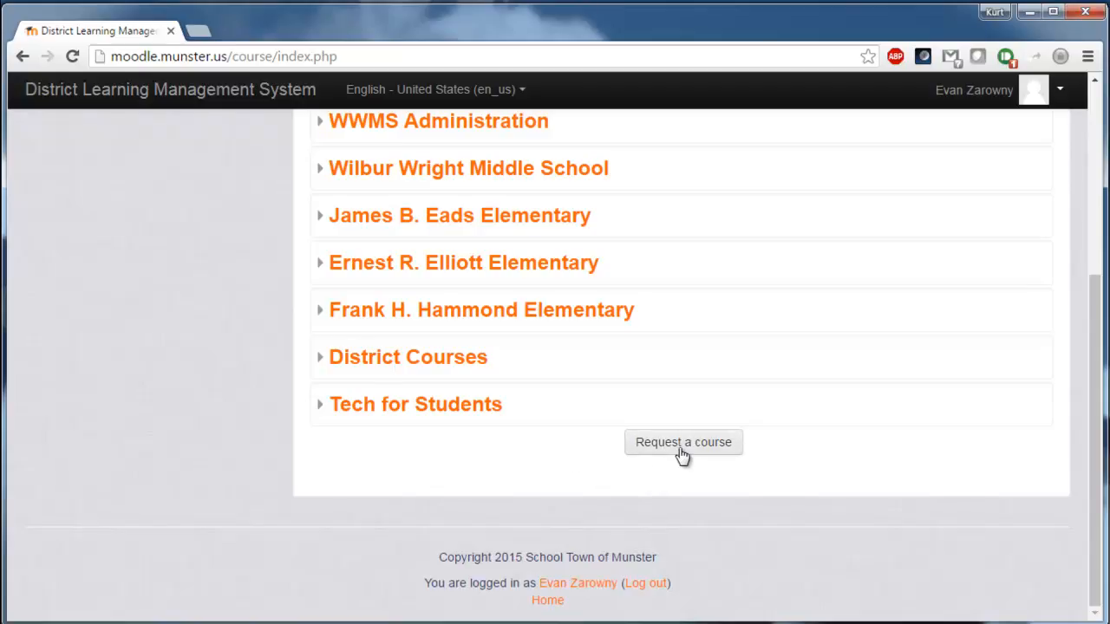
left_click(682, 443)
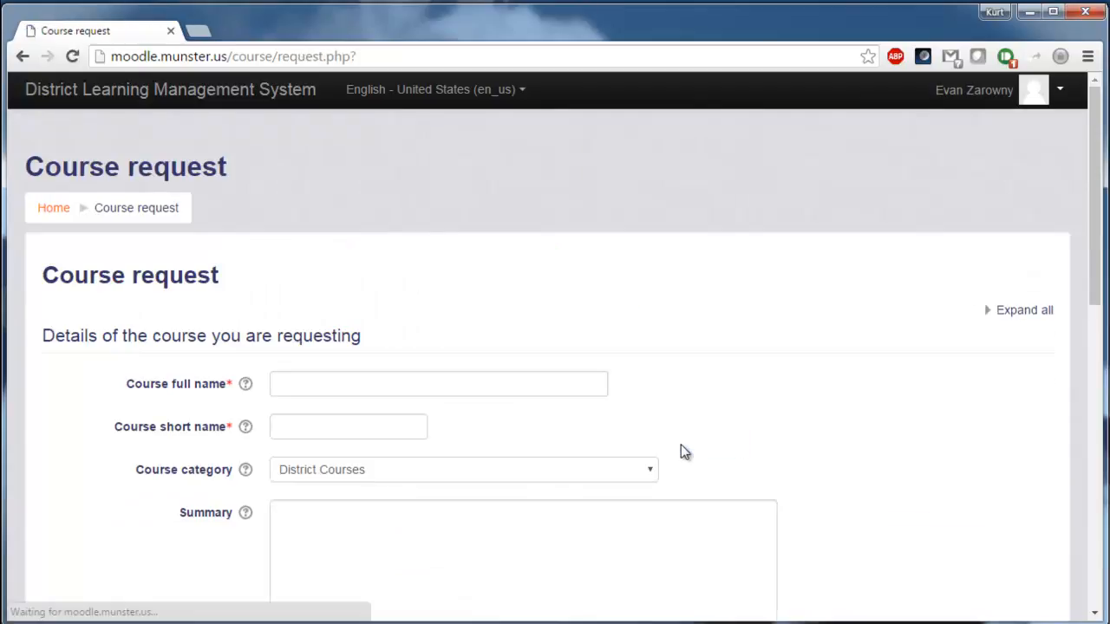
scroll(675, 450, "down", 1)
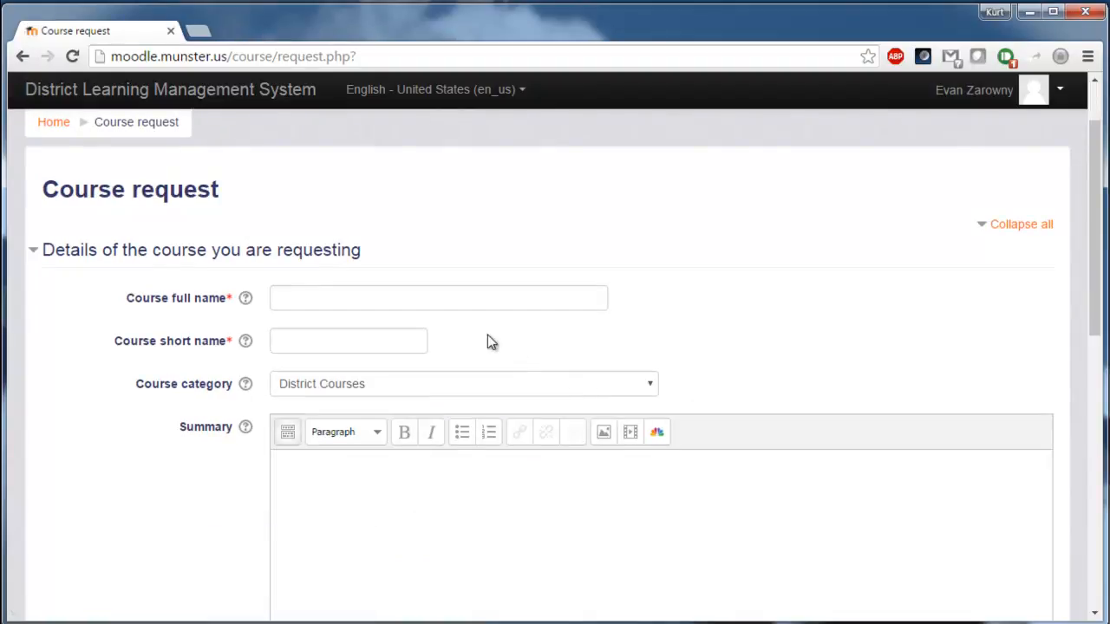
Enter 'Mr. Z's 1st Grade Class' as the course full name and copy it into the short name.
left_click(419, 306)
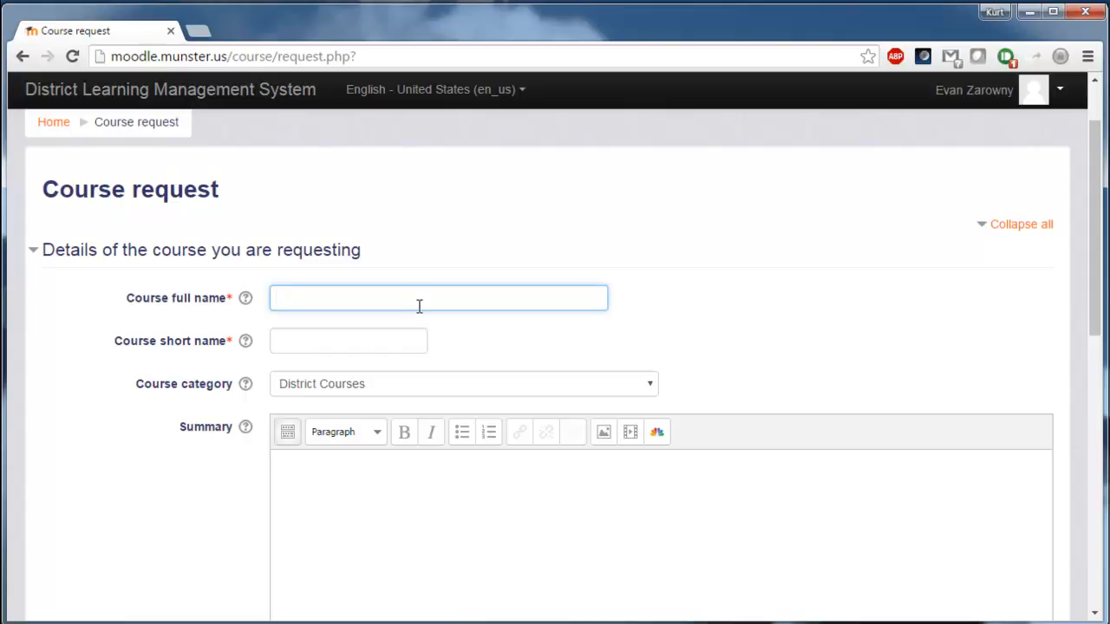
type("Mr. Z's 1st Grade Class")
key("Tab")
key("Tab")
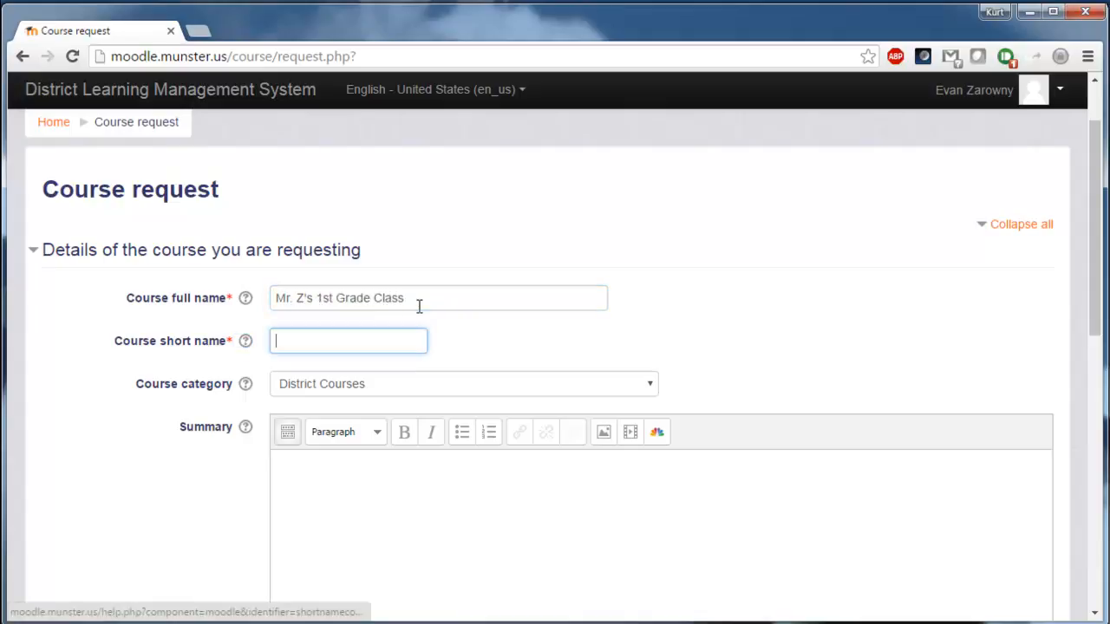
left_click_drag(490, 298, 118, 284)
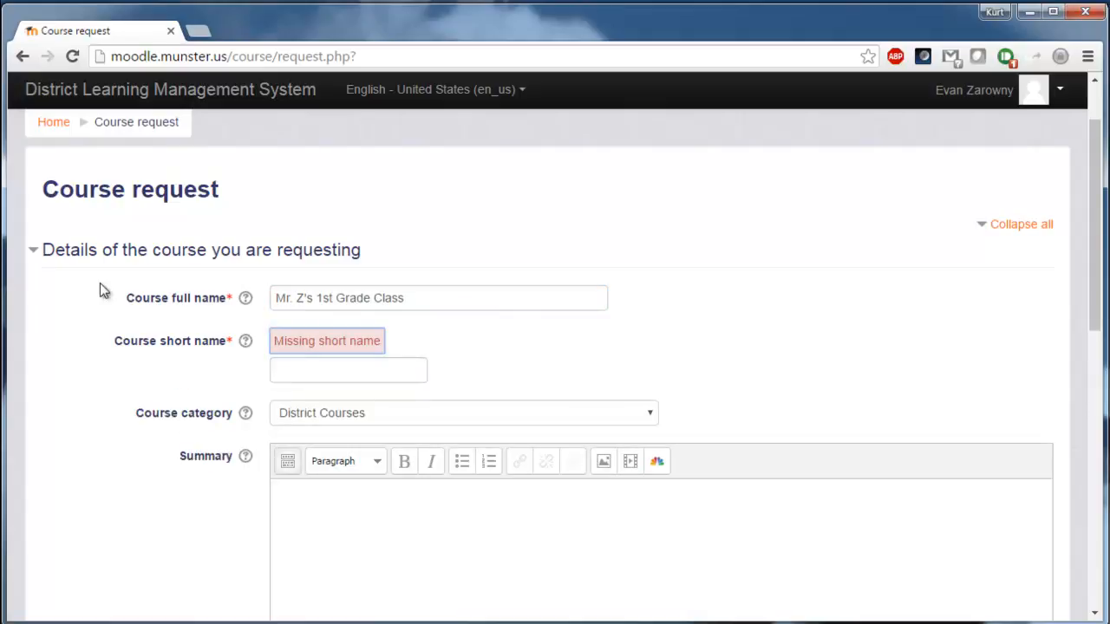
left_click_drag(407, 299, 217, 310)
key("ctrl+c")
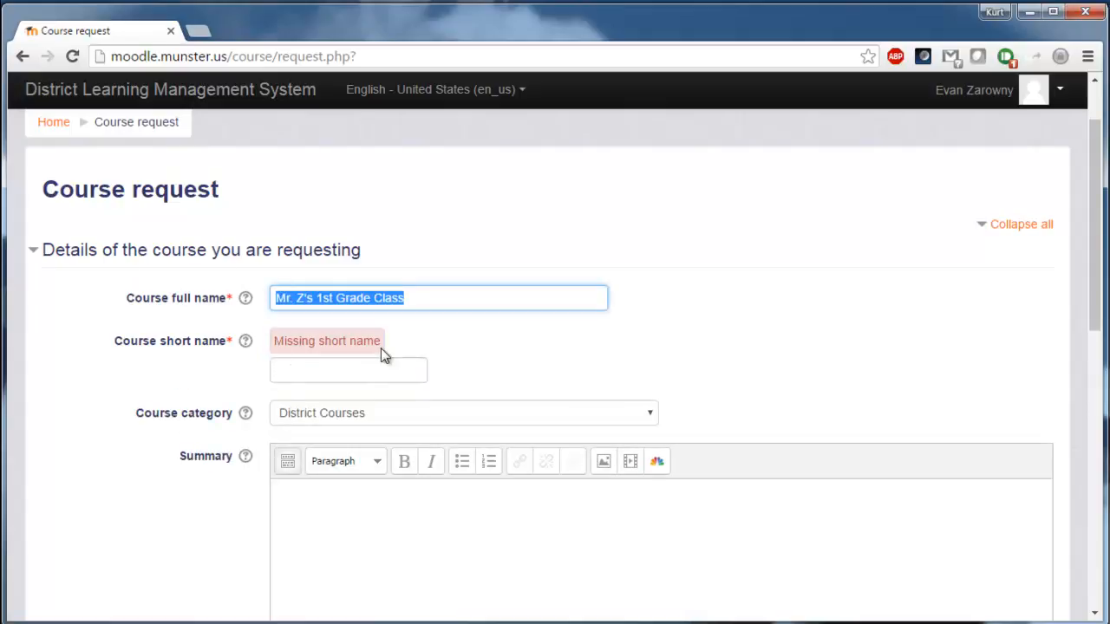
left_click(392, 368)
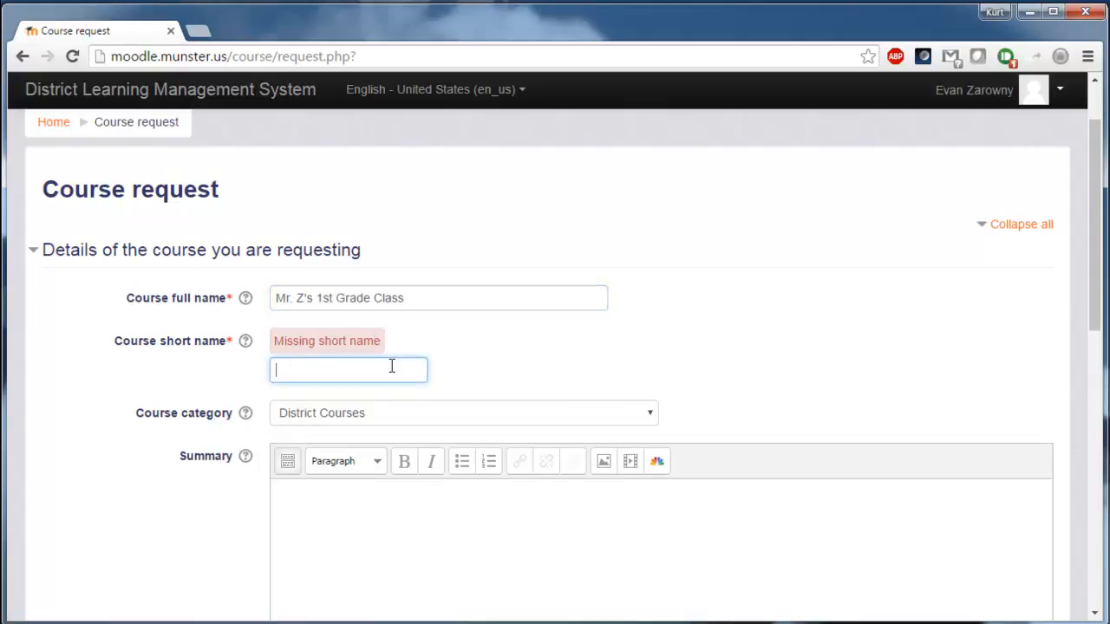
key("ctrl+v")
left_click(504, 520)
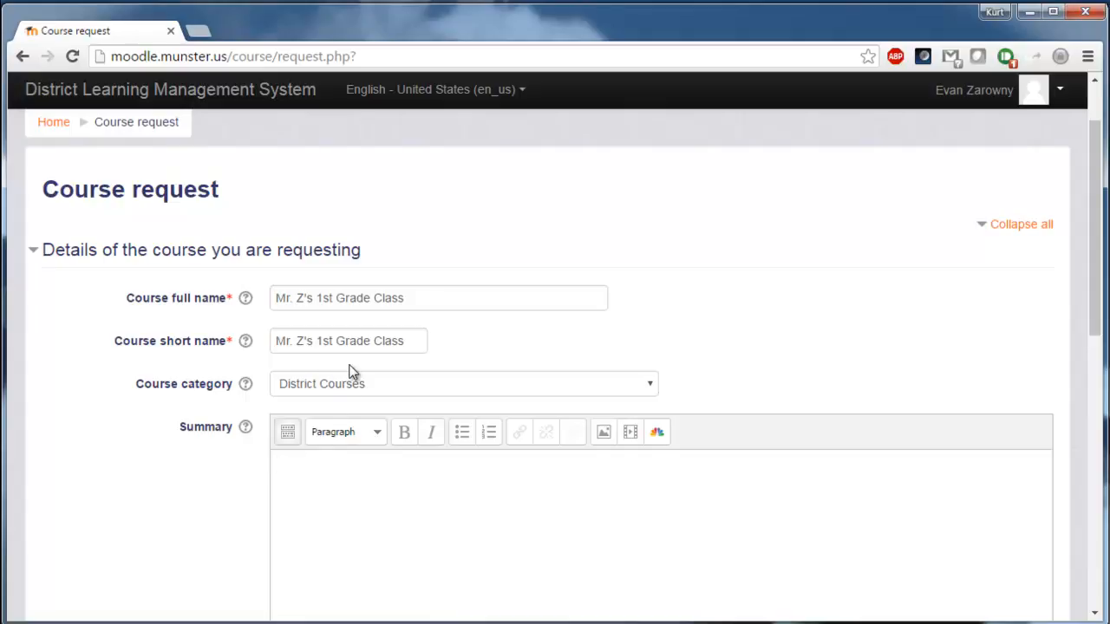
Change the course category from District Courses to Frank H. Hammond Elementary.
left_click(399, 341)
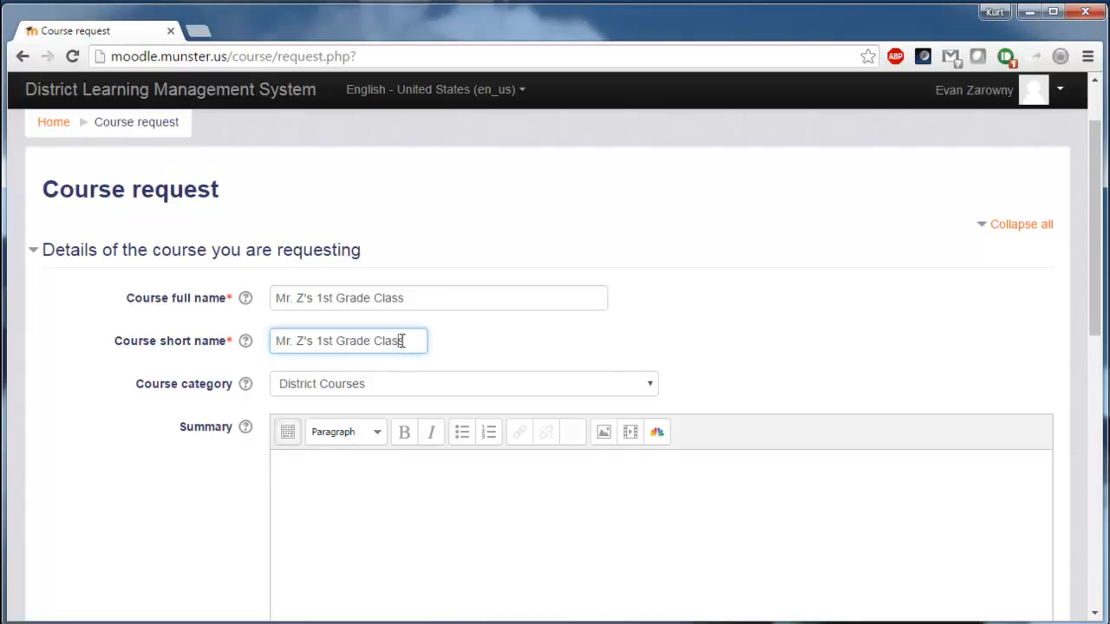
left_click(386, 392)
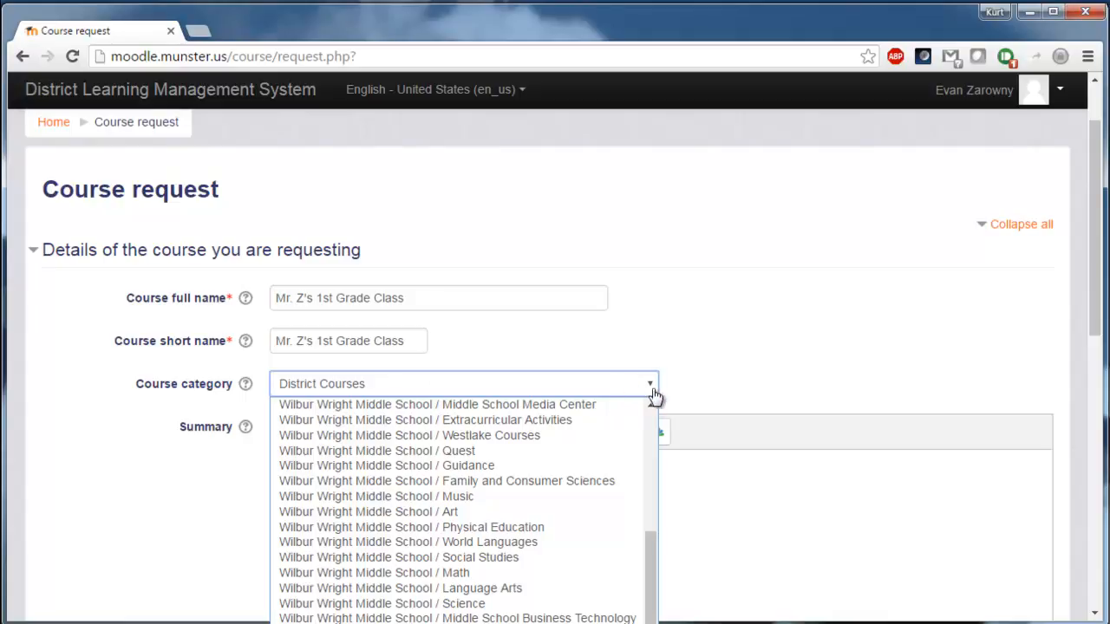
mouse_move(656, 540)
left_mouse_down()
mouse_move(657, 520)
mouse_move(656, 565)
mouse_move(651, 549)
left_mouse_up()
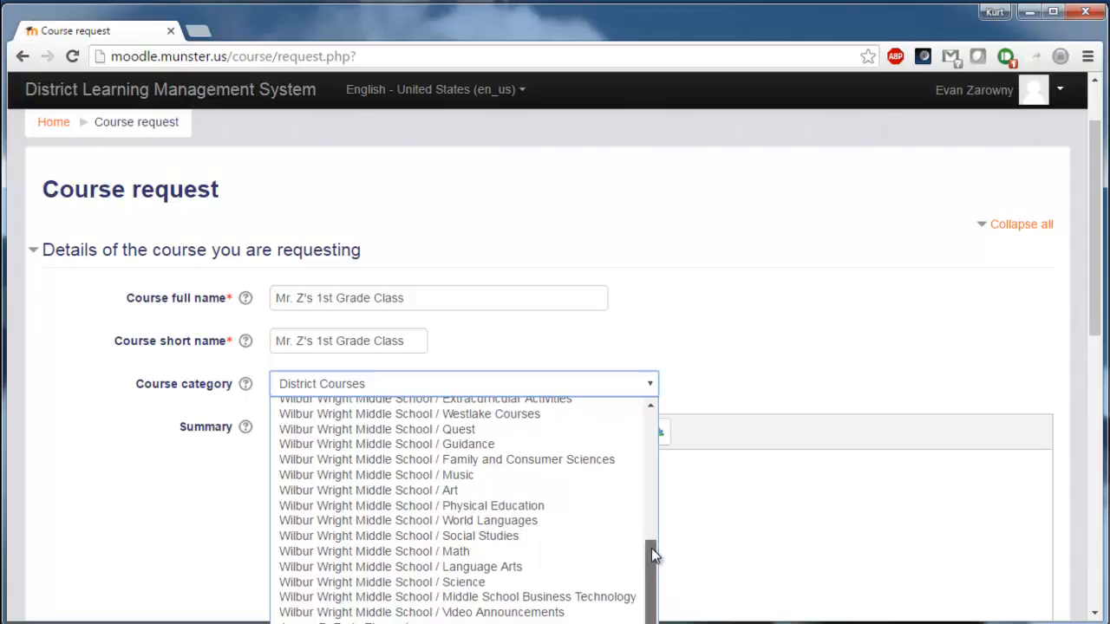
left_click_drag(651, 549, 609, 622)
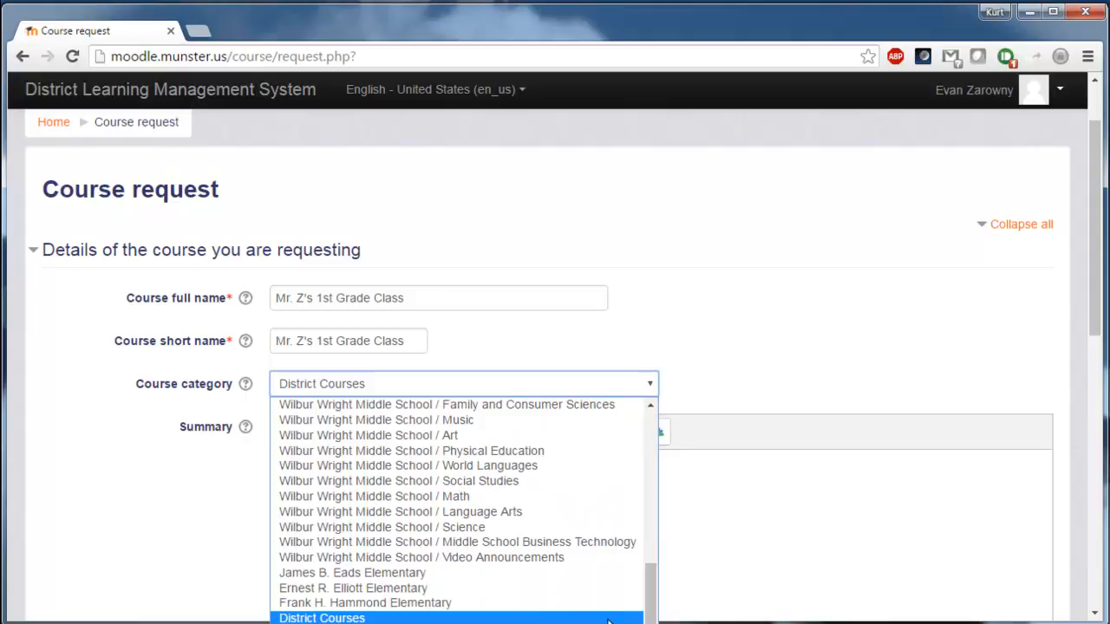
left_click(444, 605)
left_click(398, 514)
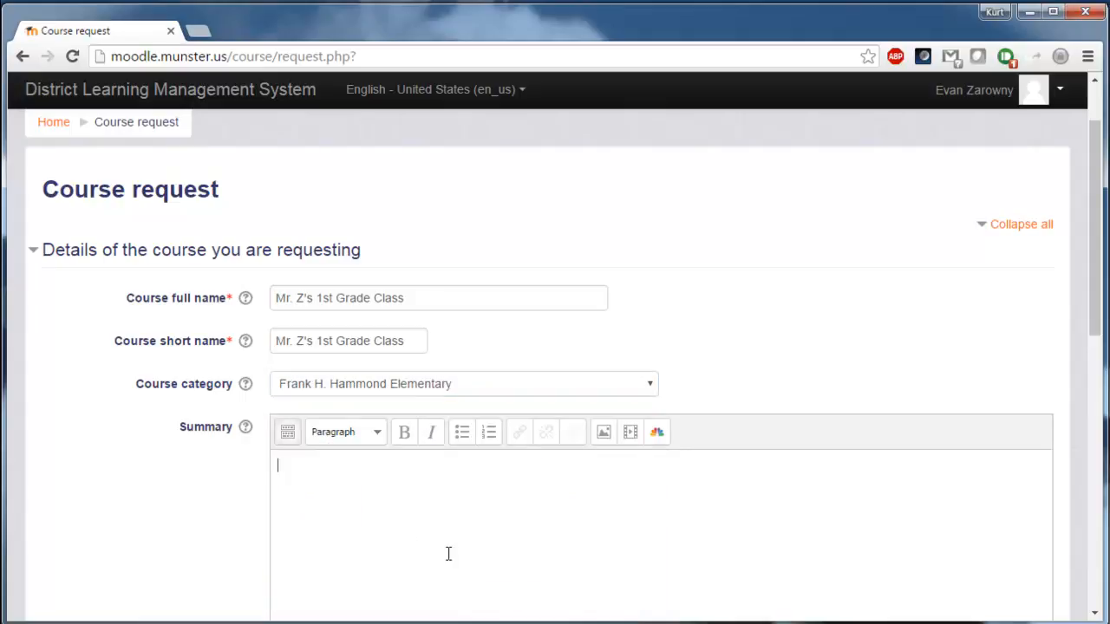
Write 'Welcome to Mr. Z's First Grade Class!' in the Summary editor.
scroll(407, 351, "down", 1)
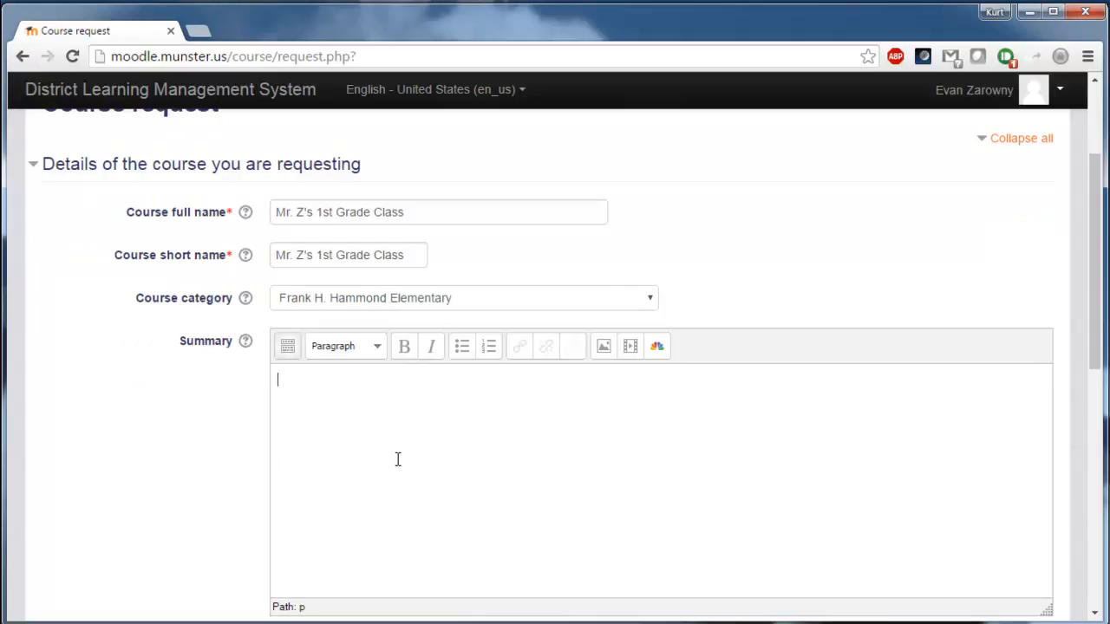
type("Welcome to Mr. Z's First Grade Class")
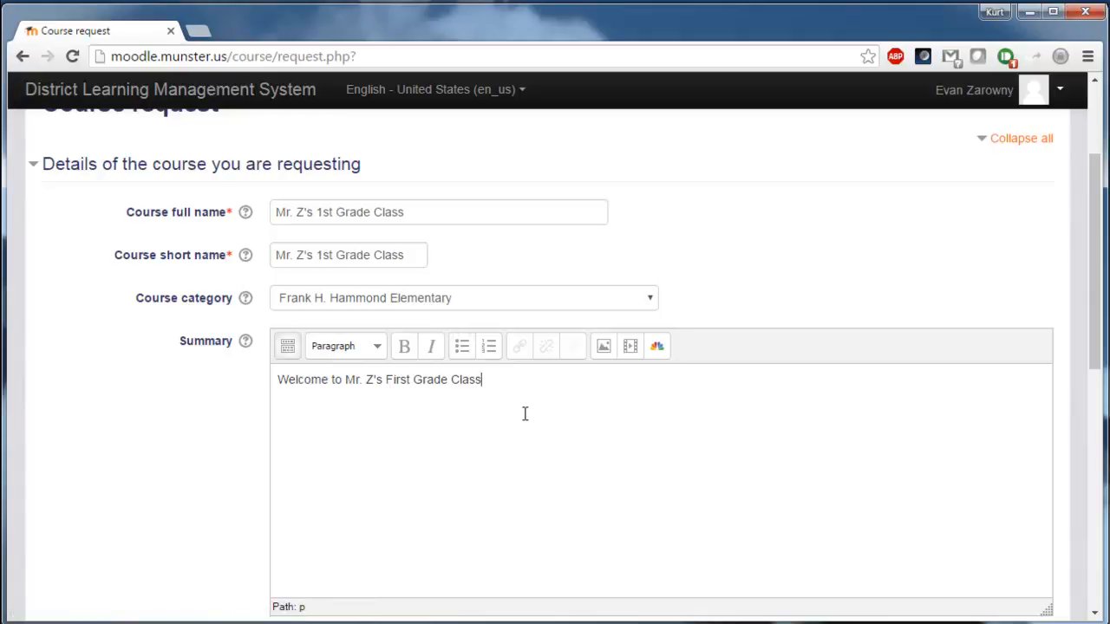
type("!")
scroll(577, 439, "down", 1)
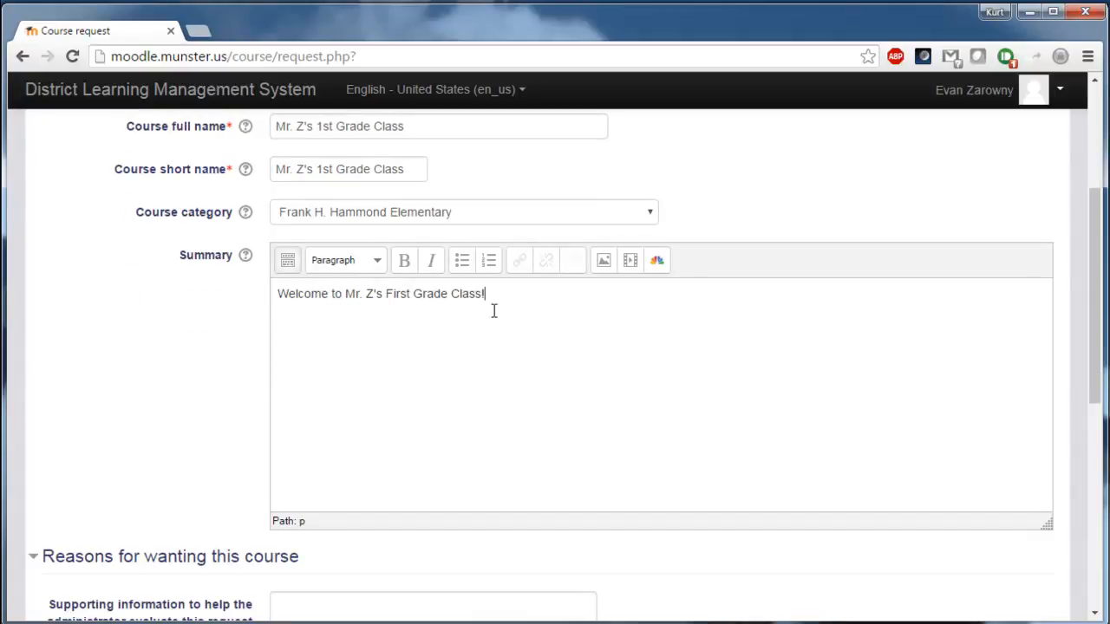
scroll(533, 377, "down", 2)
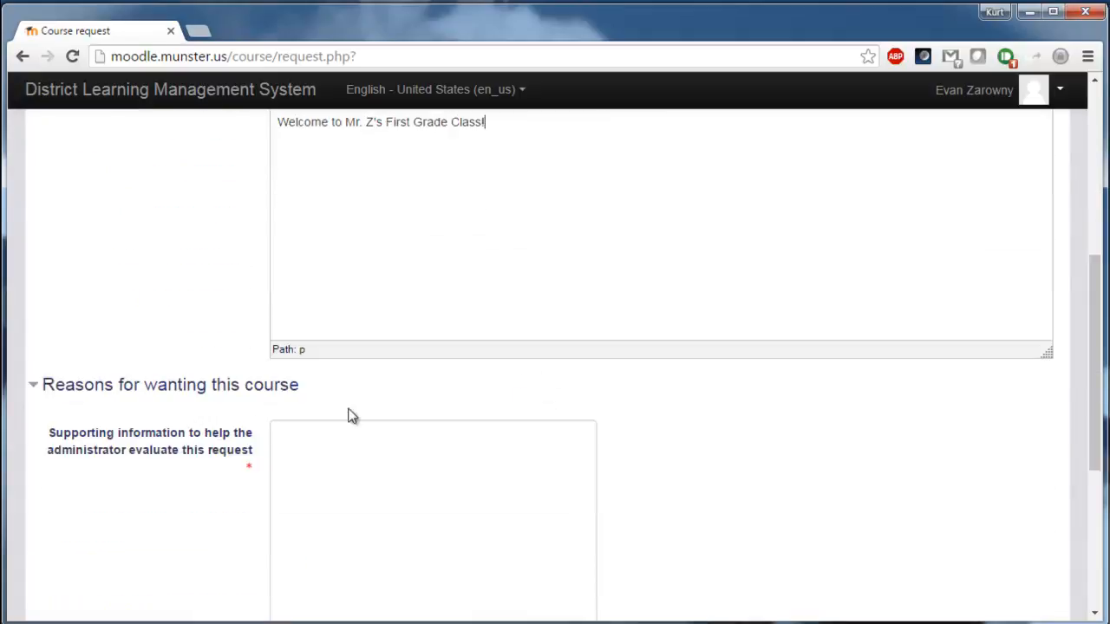
Fill Supporting information with 'I would like to create my first moodle course.'.
left_click(379, 450)
scroll(379, 450, "down", 1)
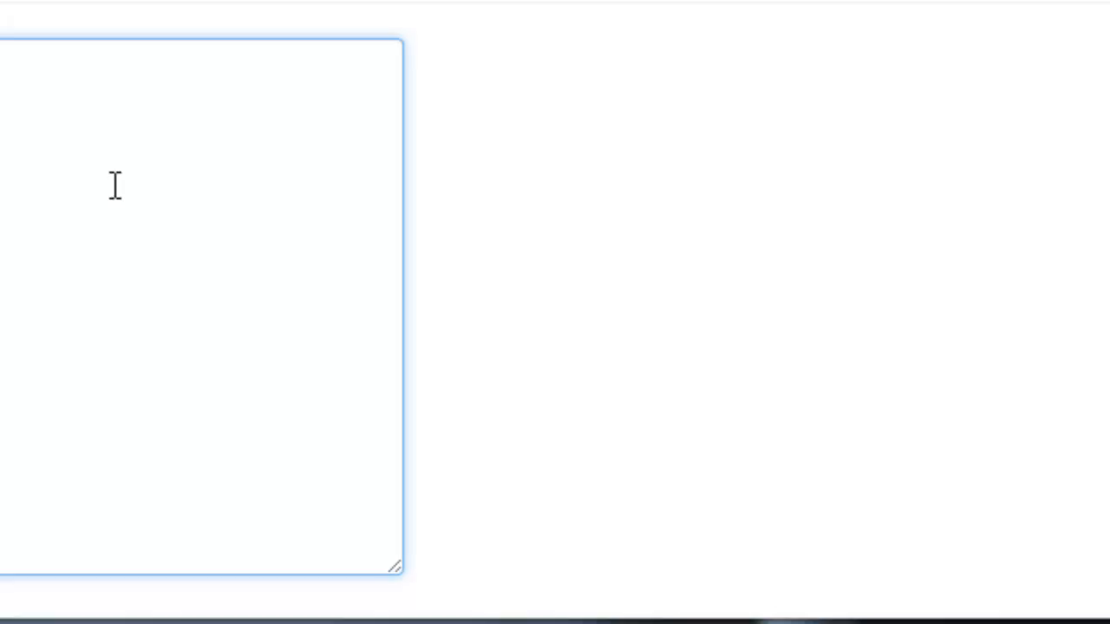
type("my first moodle ")
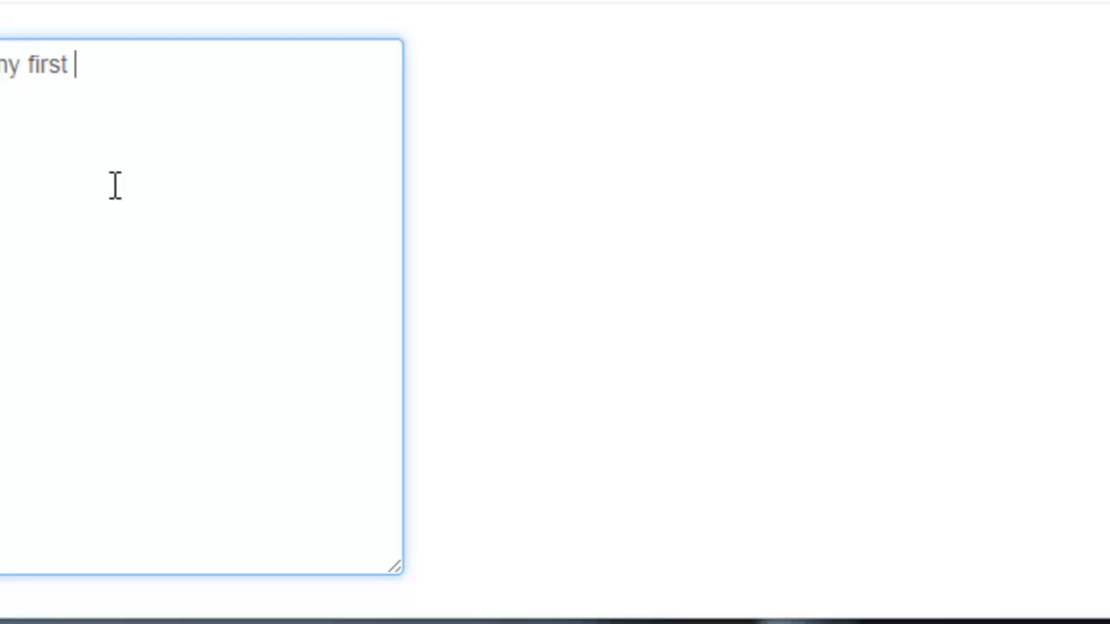
type("course.")
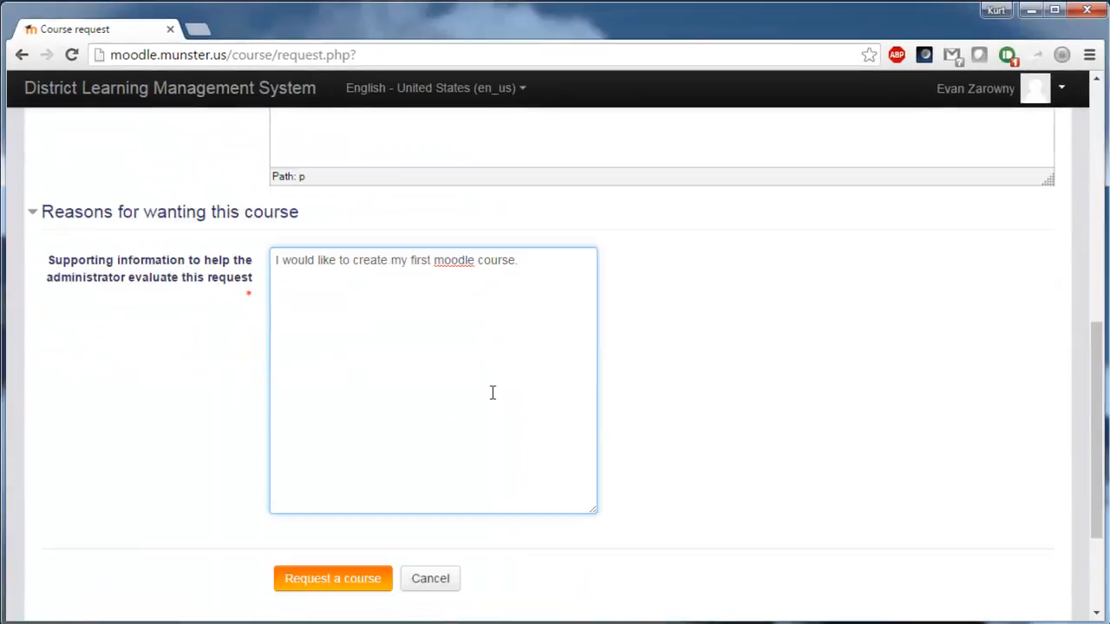
scroll(491, 395, "down", 2)
scroll(488, 399, "up", 1)
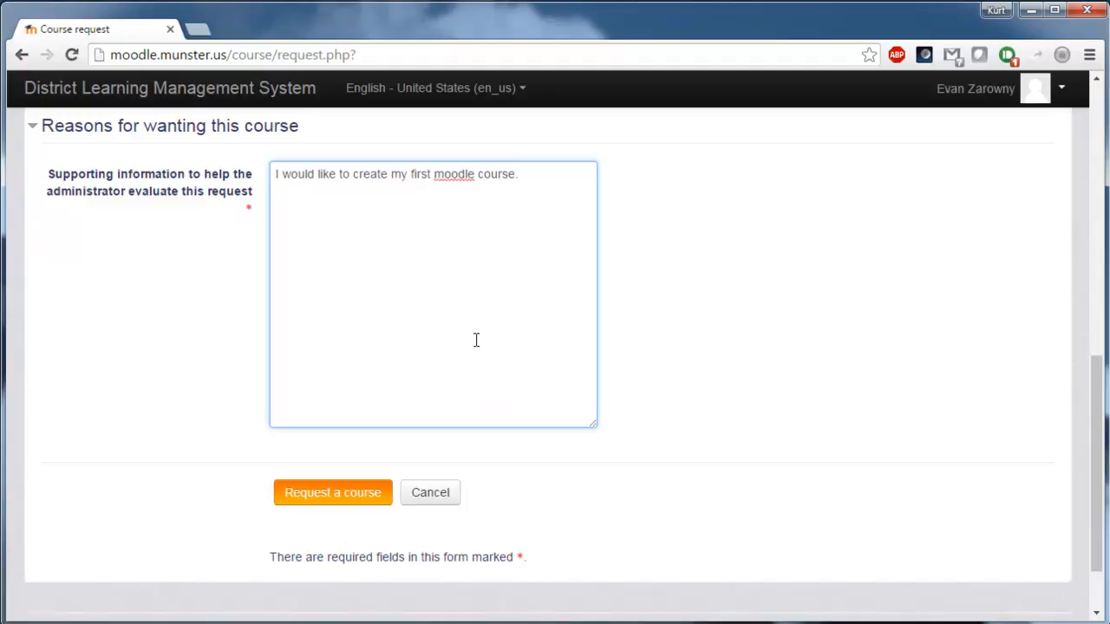
Submit the course request, then continue past the success message to the School Town of Munster categories.
left_click(349, 501)
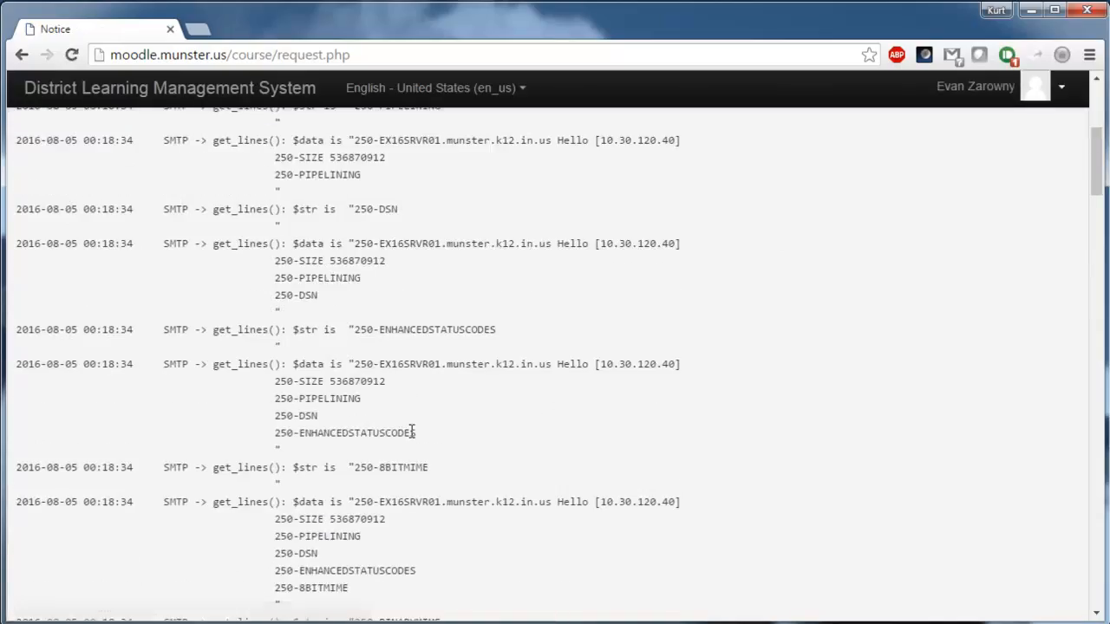
scroll(412, 432, "down", 5)
left_click_drag(1095, 222, 1094, 612)
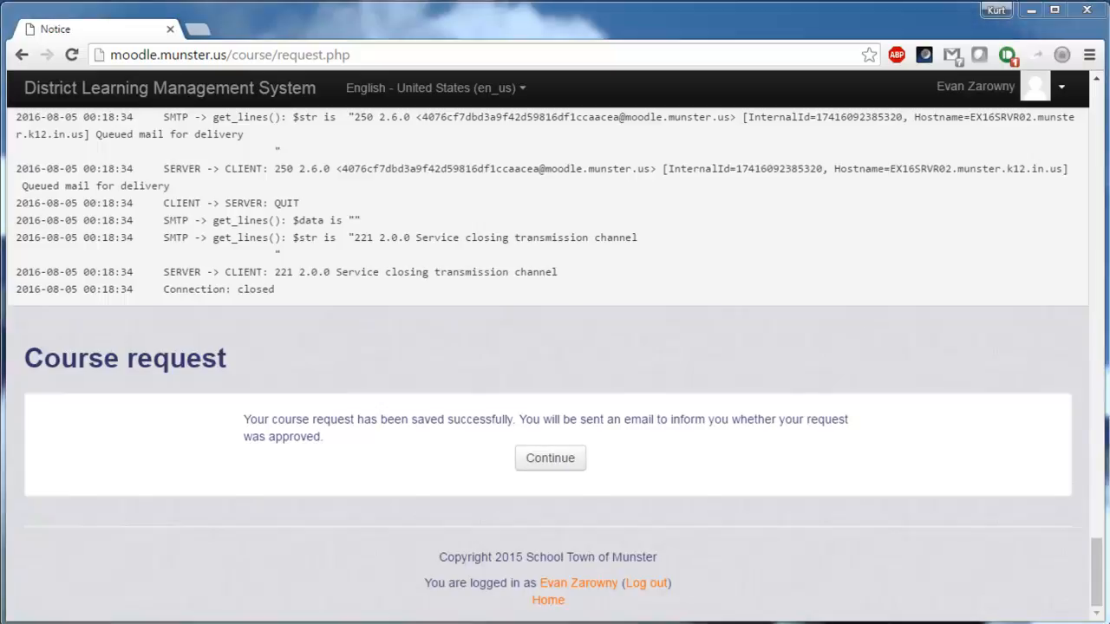
left_click(548, 466)
scroll(428, 491, "down", 1)
scroll(434, 494, "up", 1)
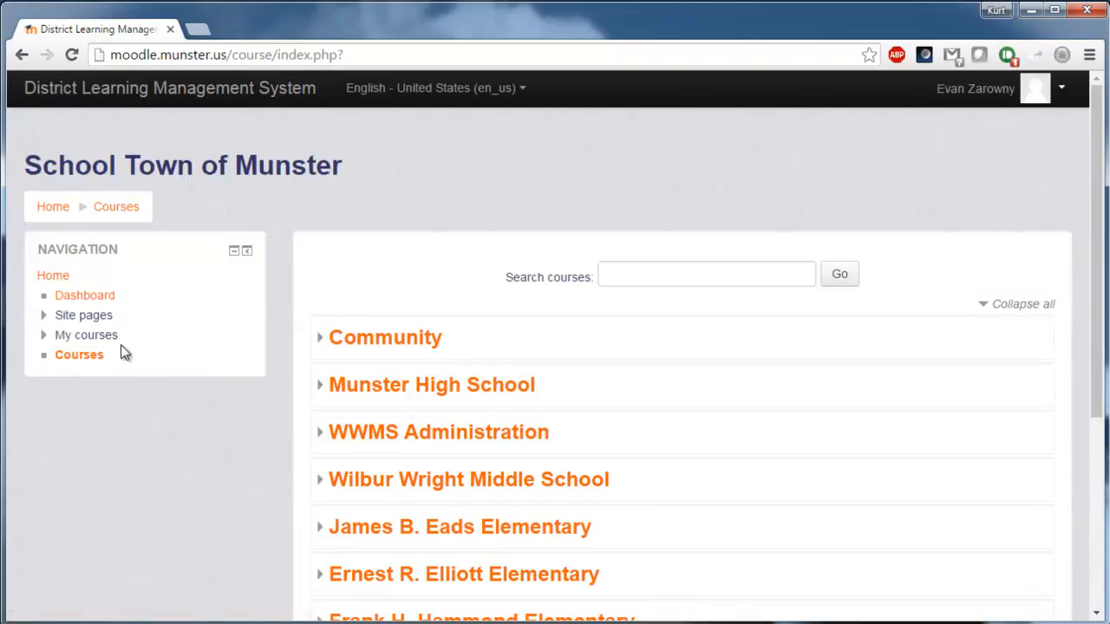
Expand My courses in the Navigation block and open Mr. Z's 1st Grade Class.
left_click(146, 337)
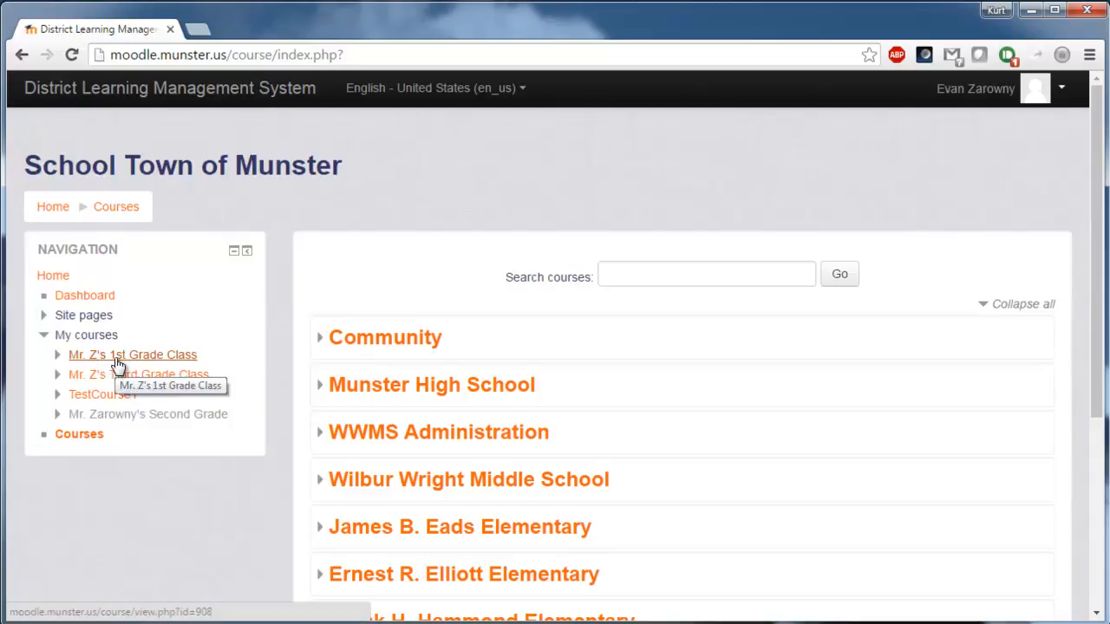
left_click(118, 357)
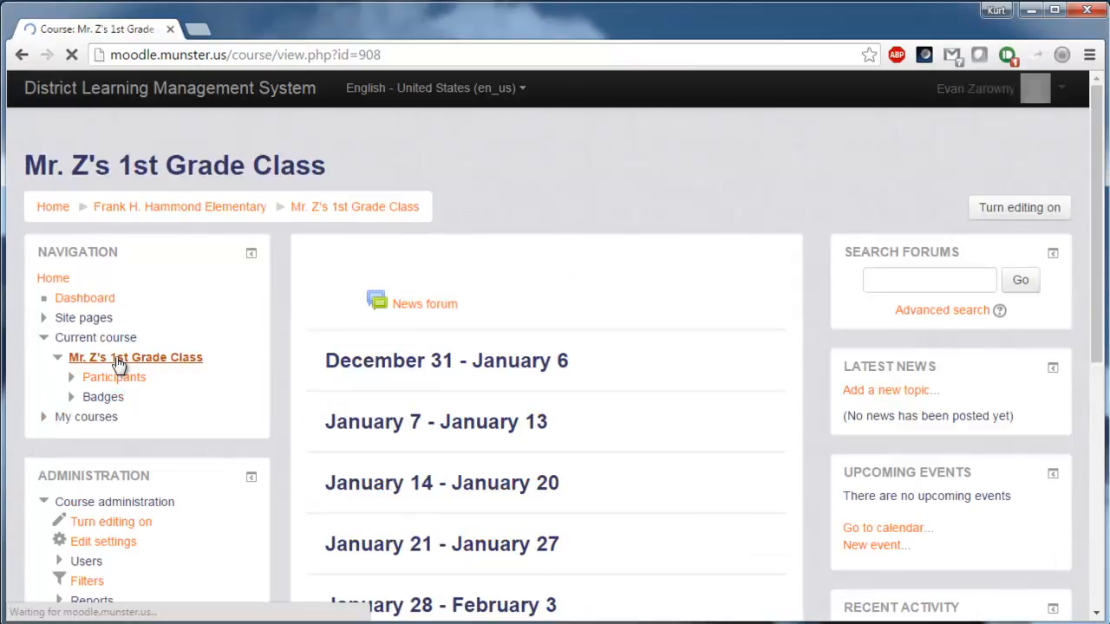
scroll(538, 417, "down", 2)
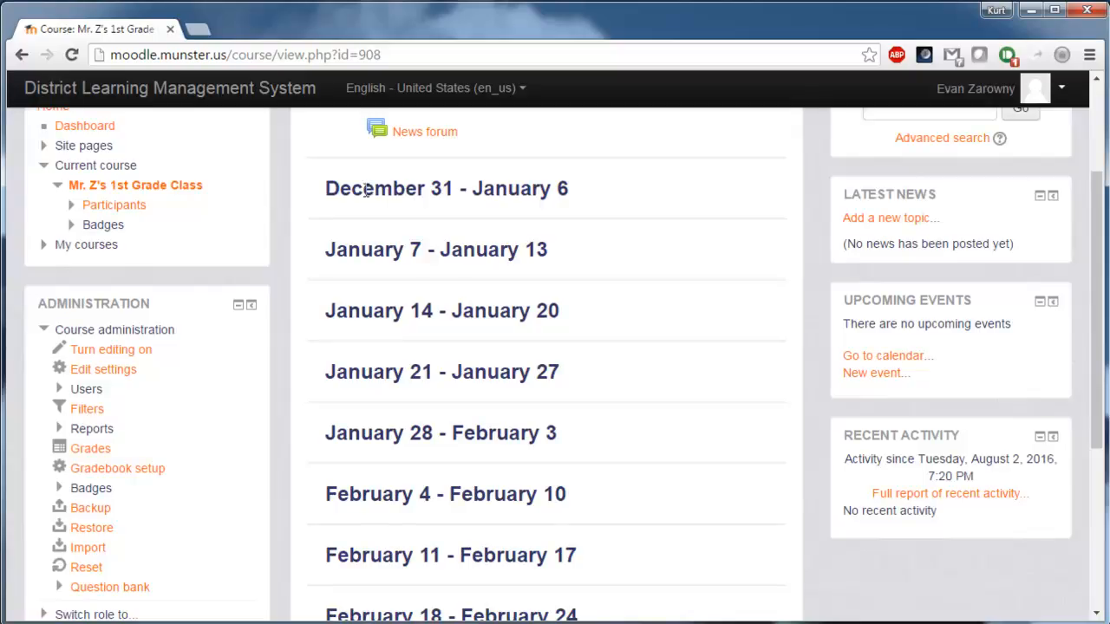
scroll(375, 247, "up", 1)
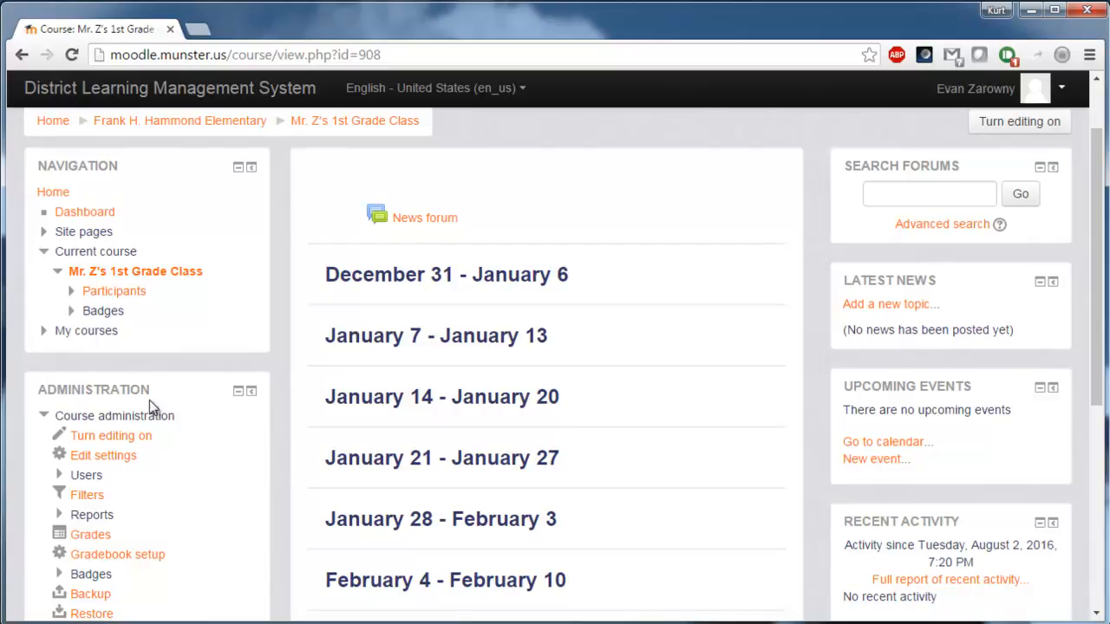
scroll(102, 395, "down", 1)
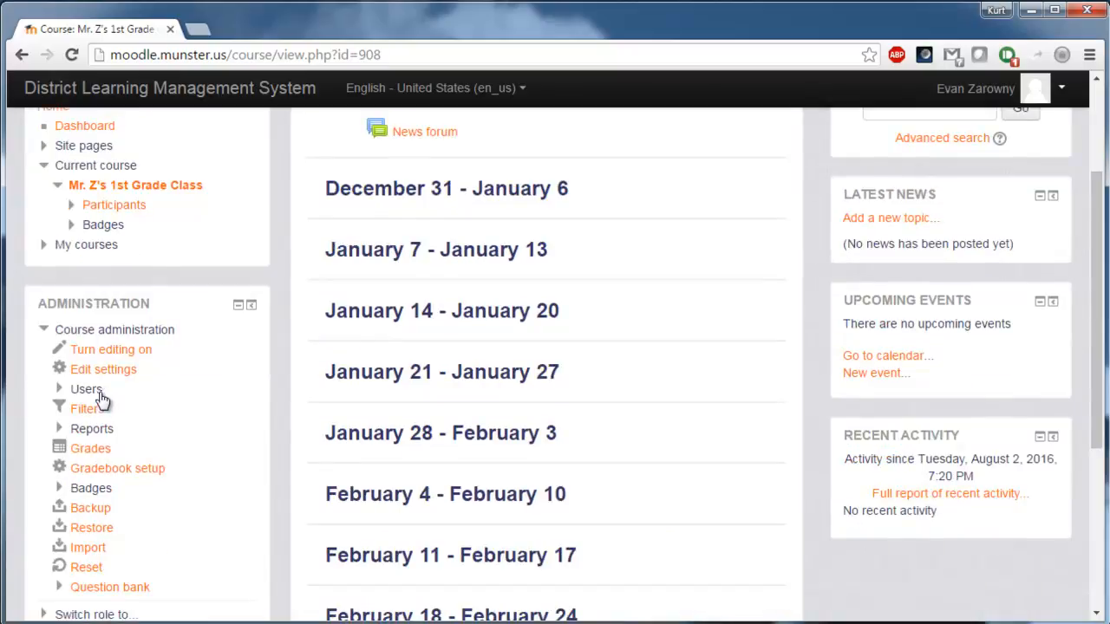
left_click_drag(232, 360, 112, 350)
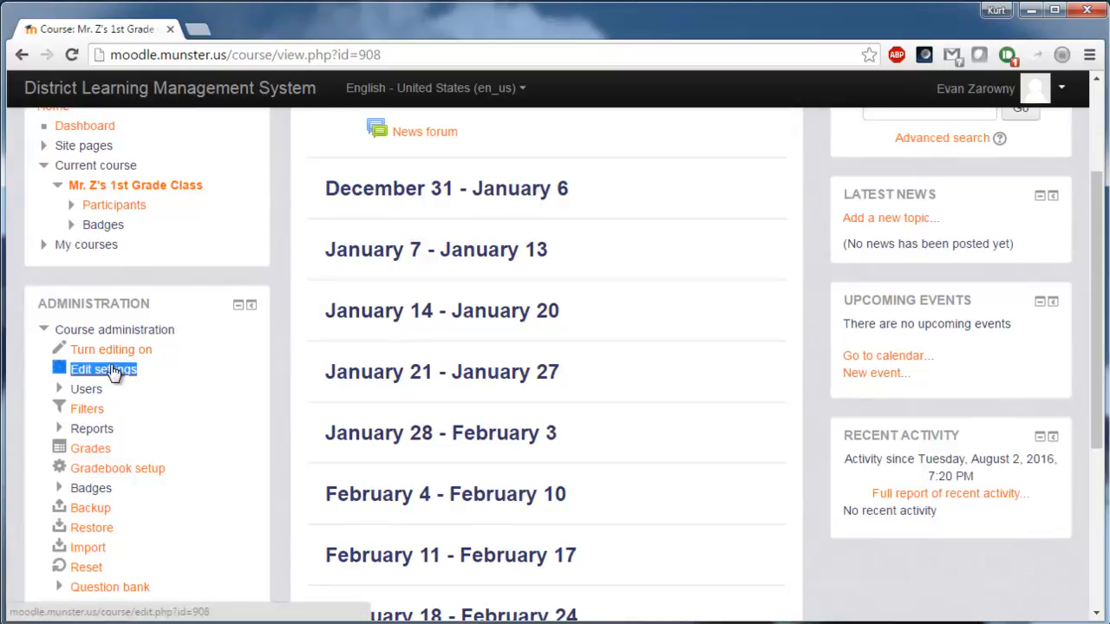
Open Edit settings under Course administration and review the course name, visibility and start date.
left_click(112, 373)
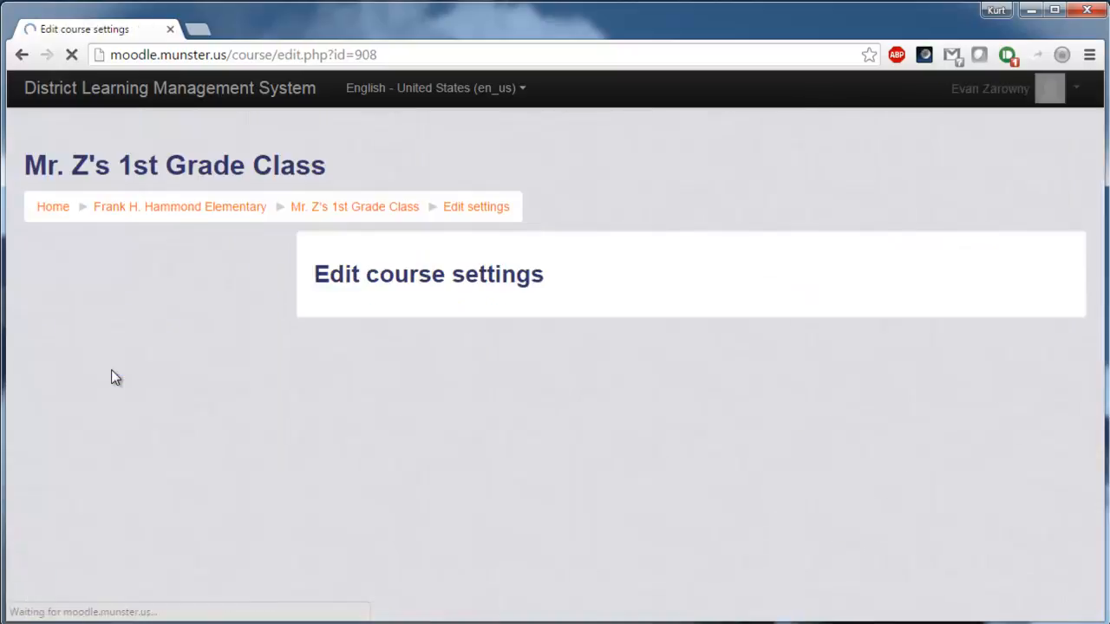
left_click(720, 384)
scroll(719, 386, "down", 1)
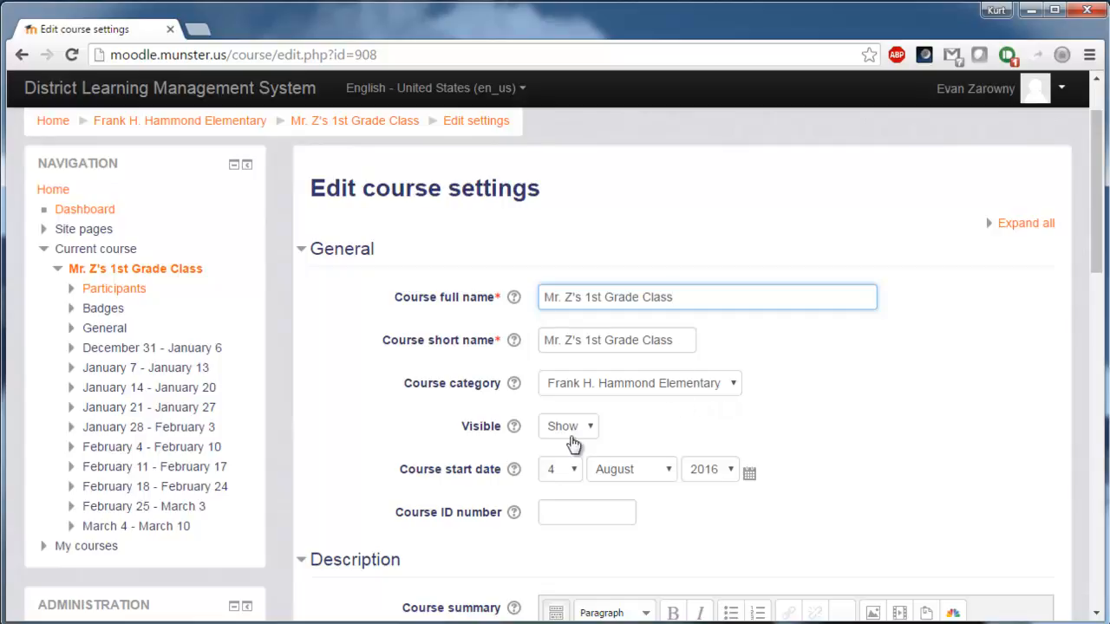
scroll(658, 422, "down", 1)
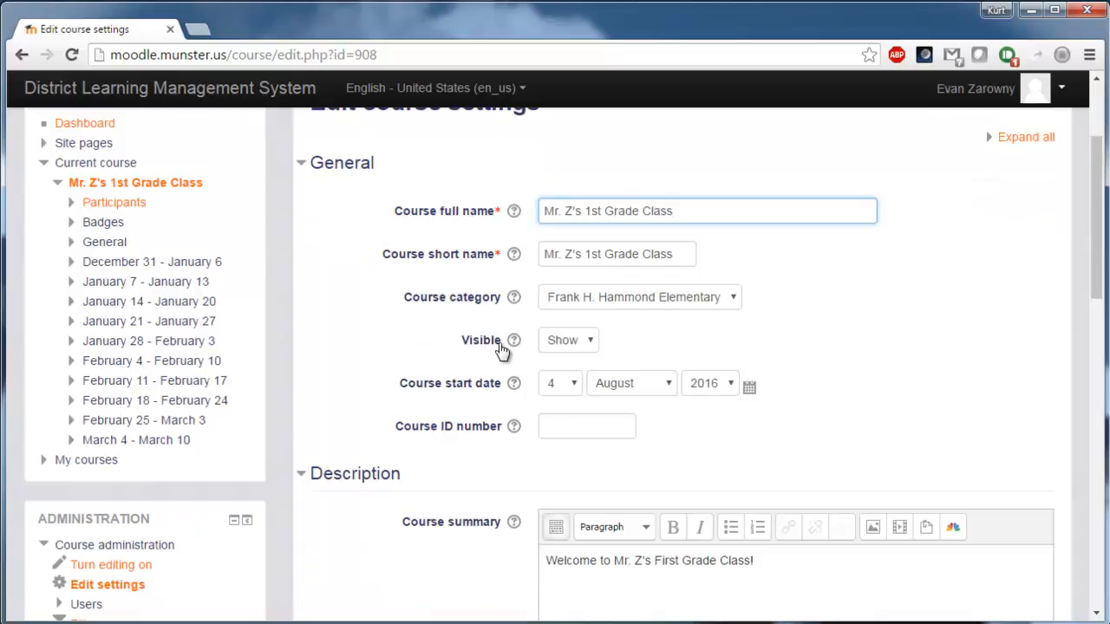
Keep the course visible (Show) and change the start date to 15 August 2016.
left_click(581, 347)
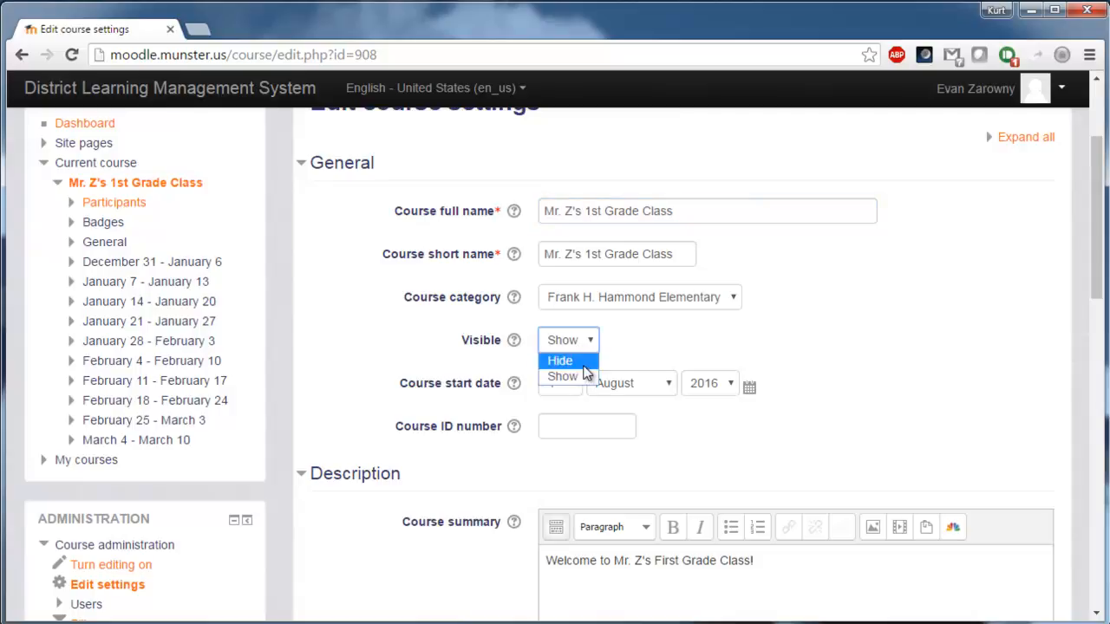
left_click(582, 378)
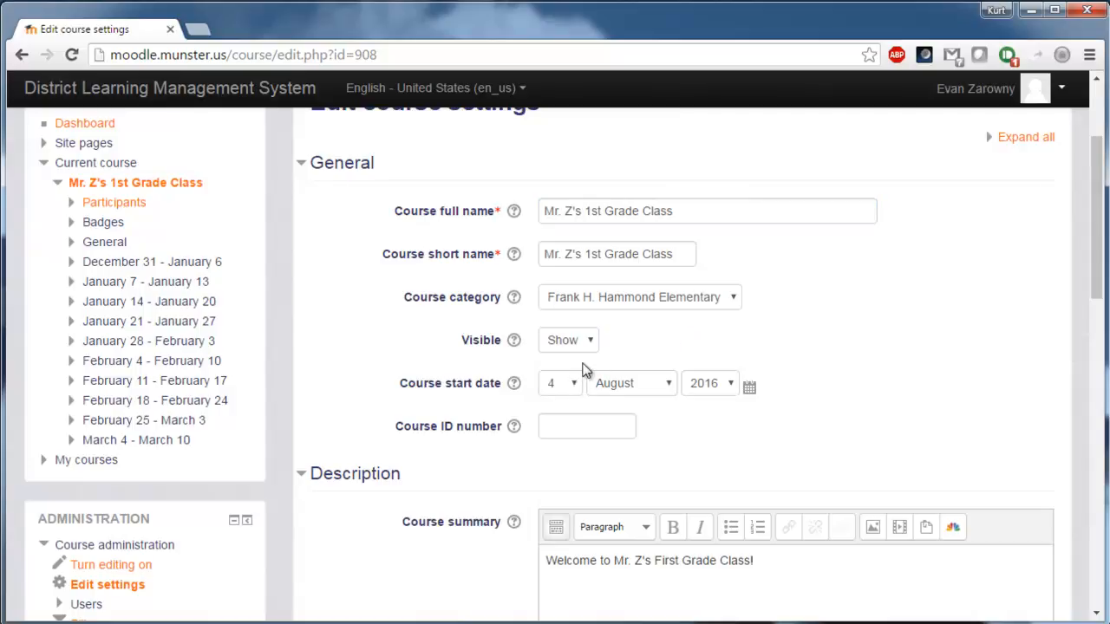
scroll(588, 404, "down", 1)
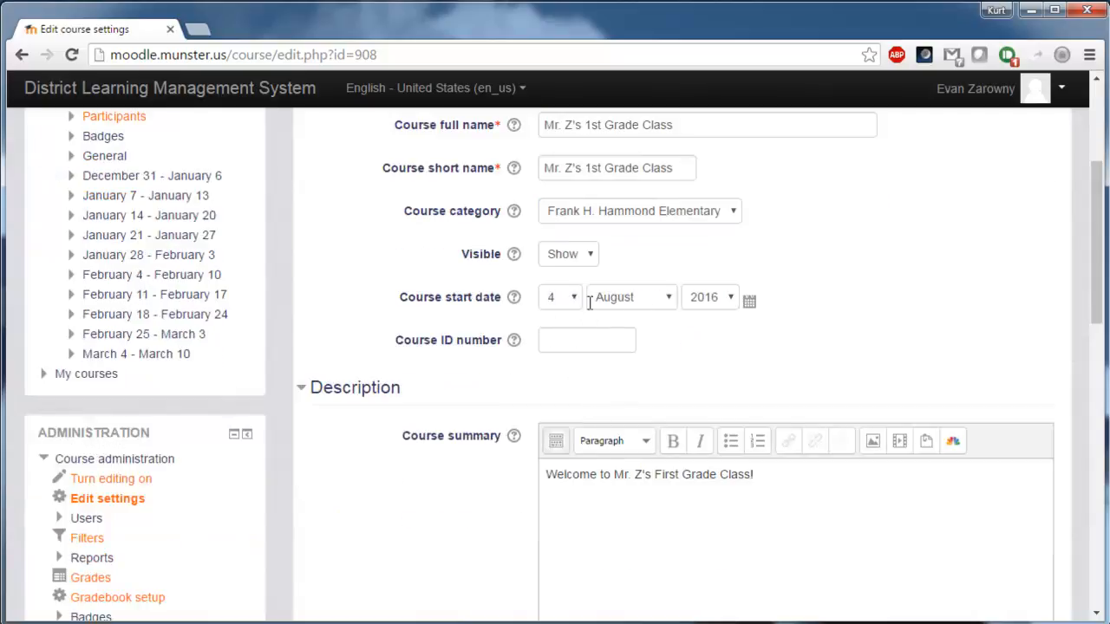
left_click(565, 308)
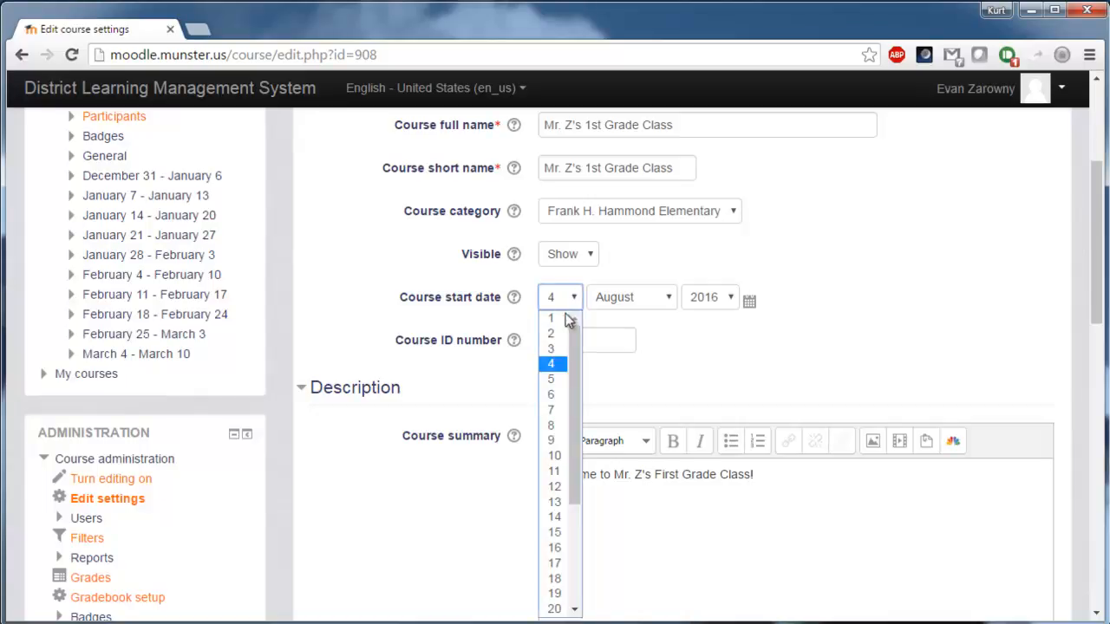
left_click_drag(572, 340, 575, 353)
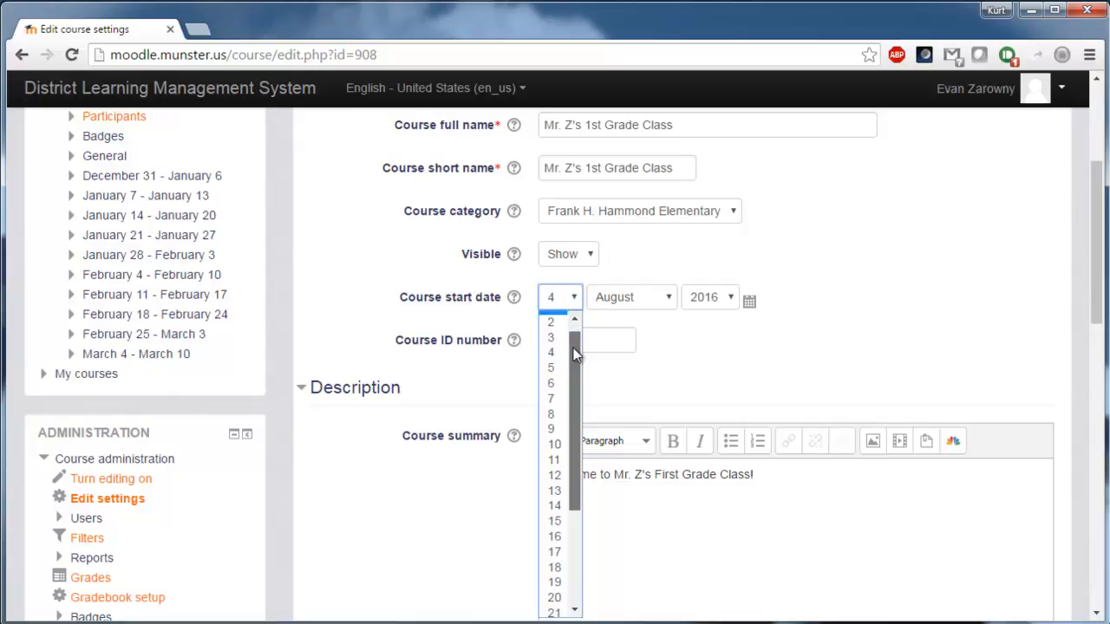
left_click(555, 521)
left_click(637, 302)
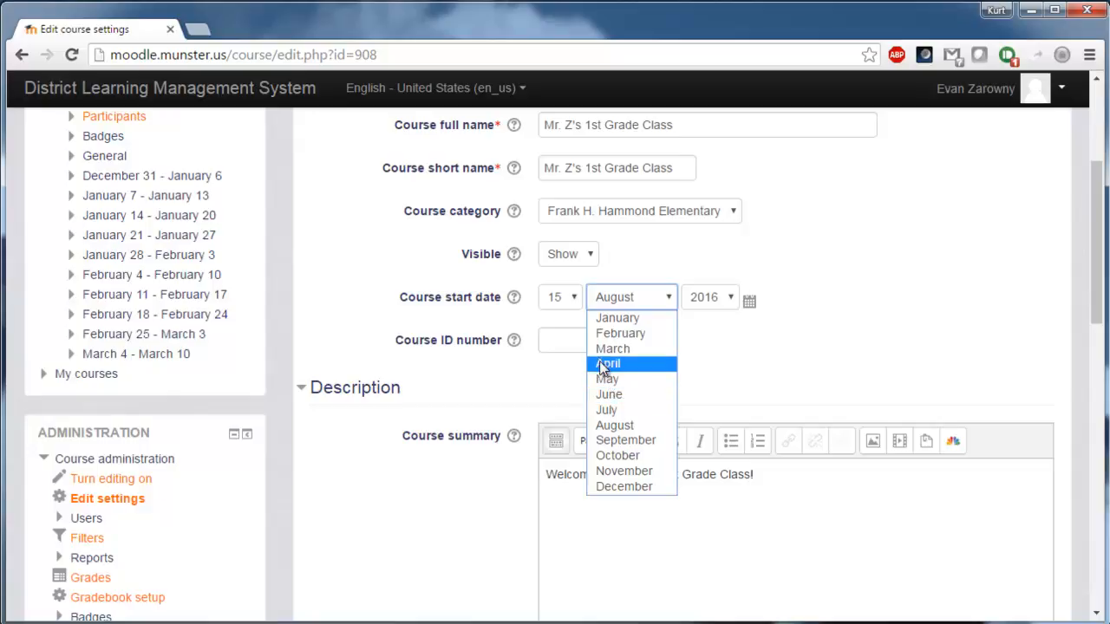
left_click(619, 426)
left_click(596, 348)
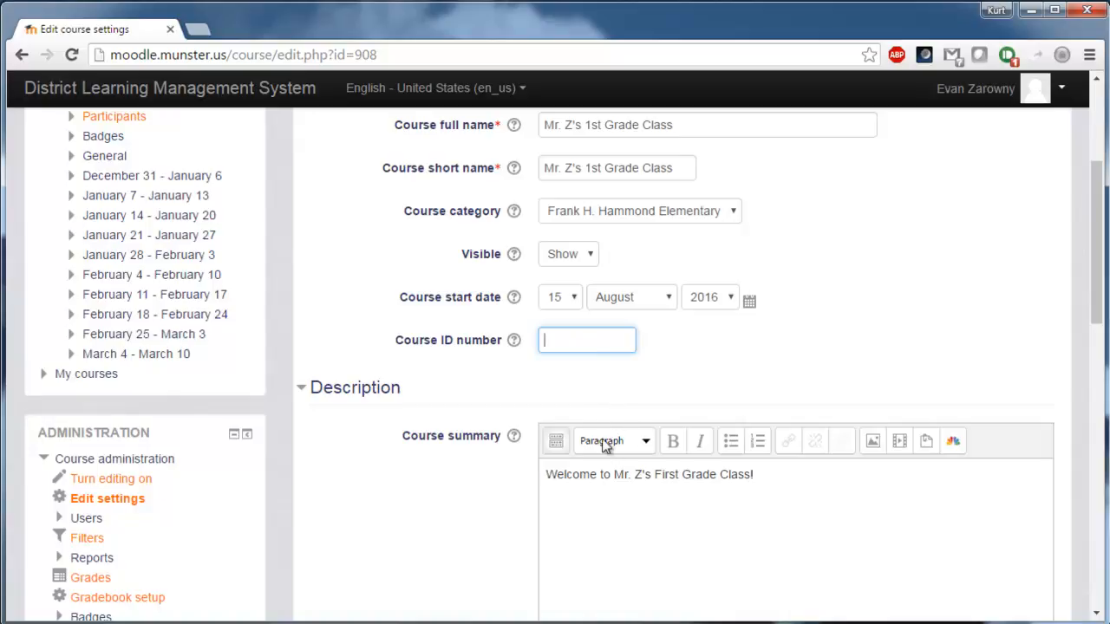
scroll(589, 386, "down", 2)
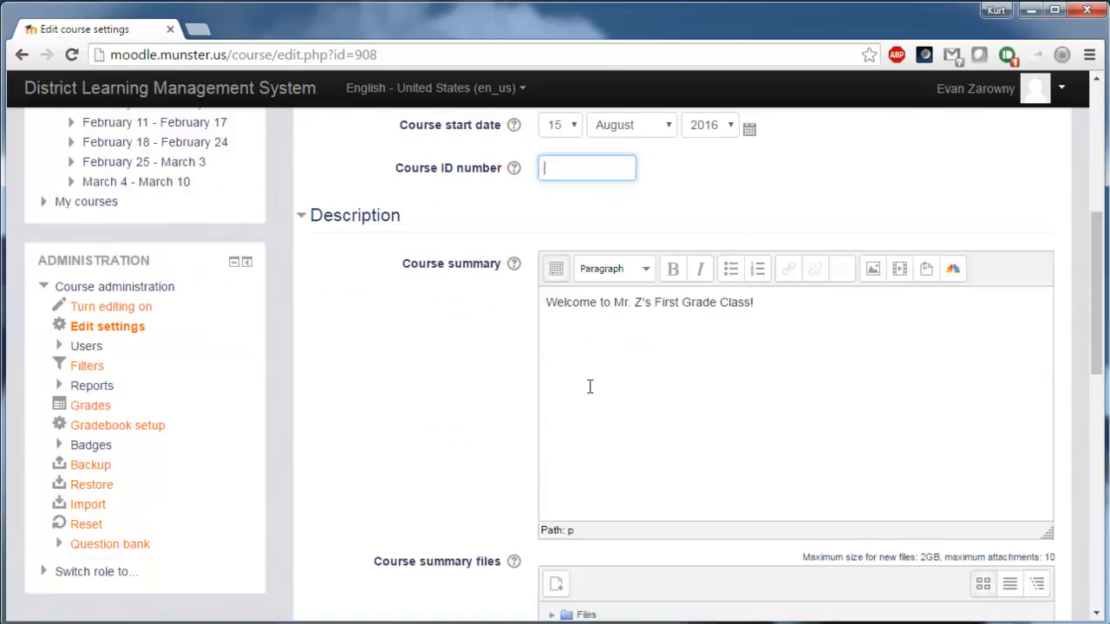
left_click(828, 328)
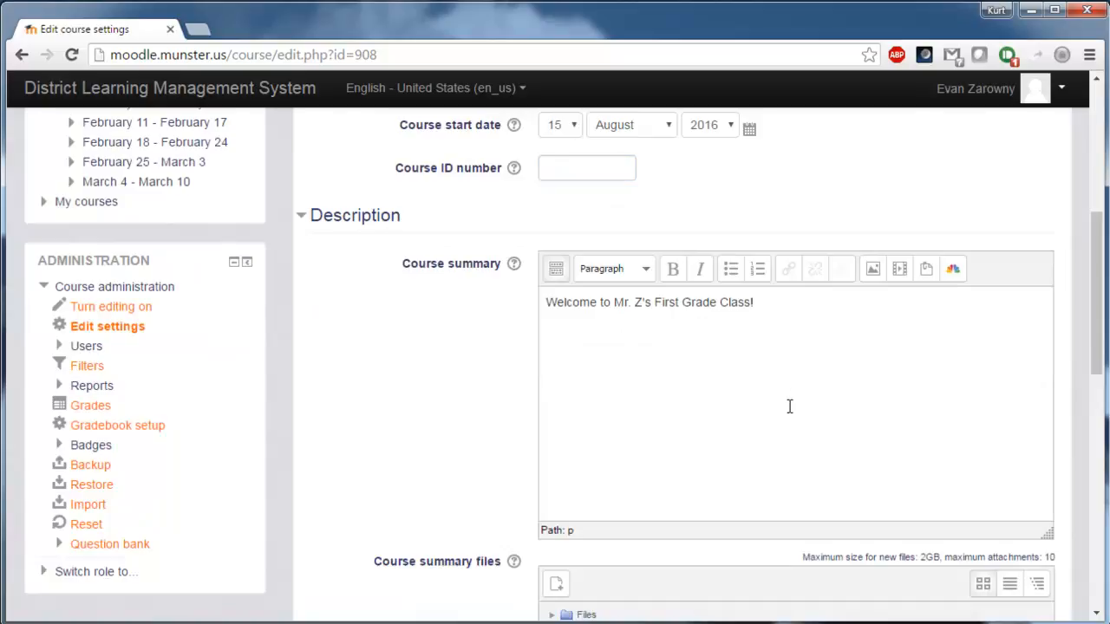
scroll(789, 407, "down", 1)
scroll(778, 385, "down", 2)
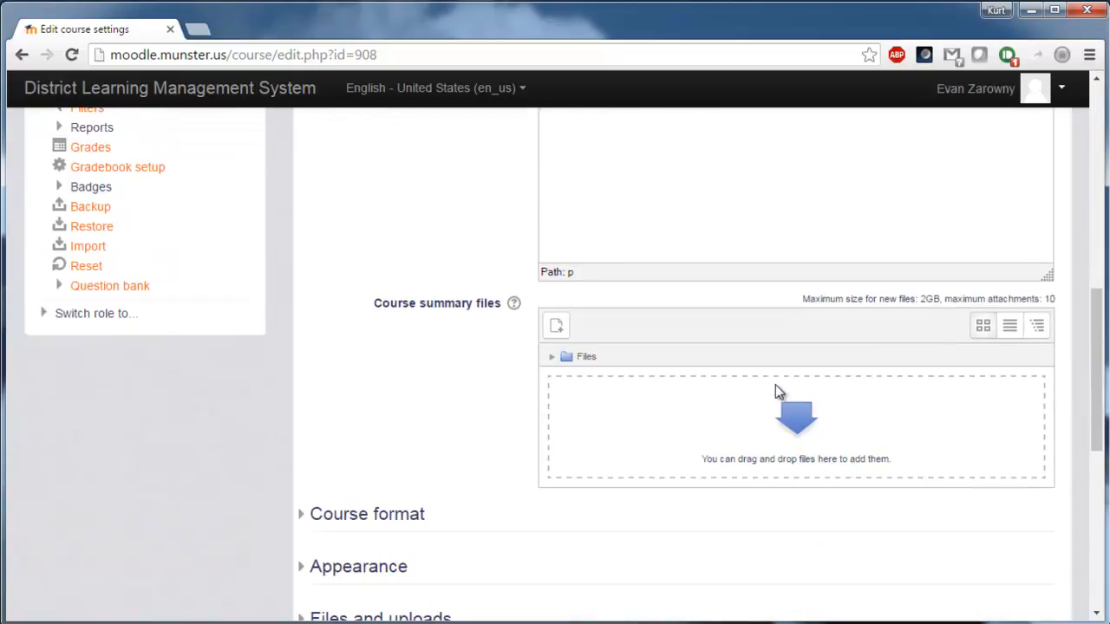
scroll(778, 393, "down", 1)
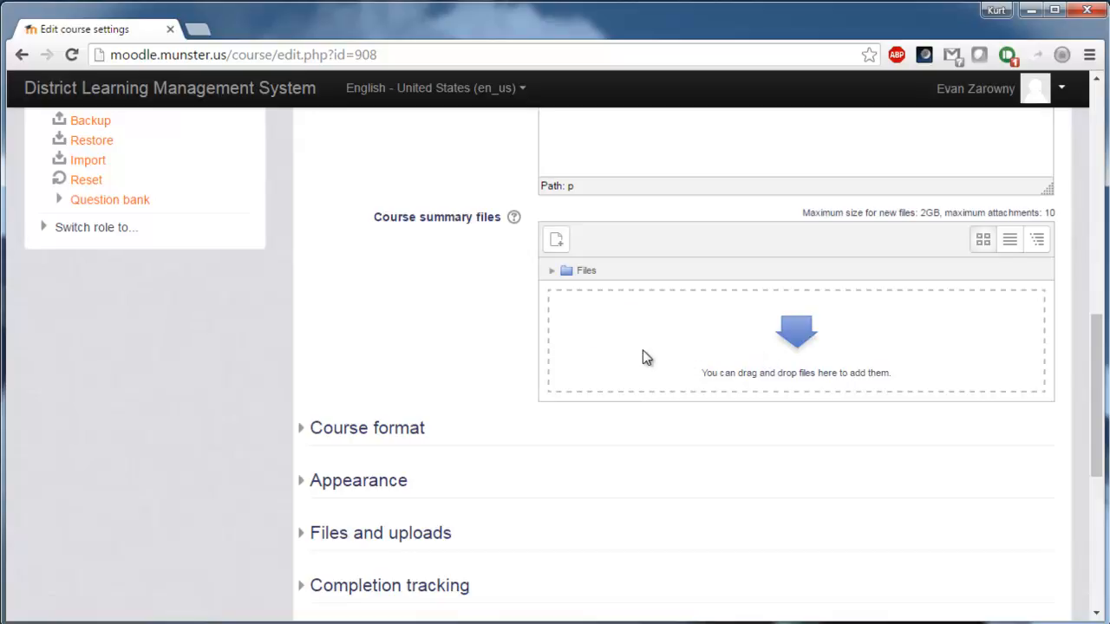
scroll(641, 354, "down", 1)
Keep the course in Weekly format with all sections shown on one page.
left_click(373, 347)
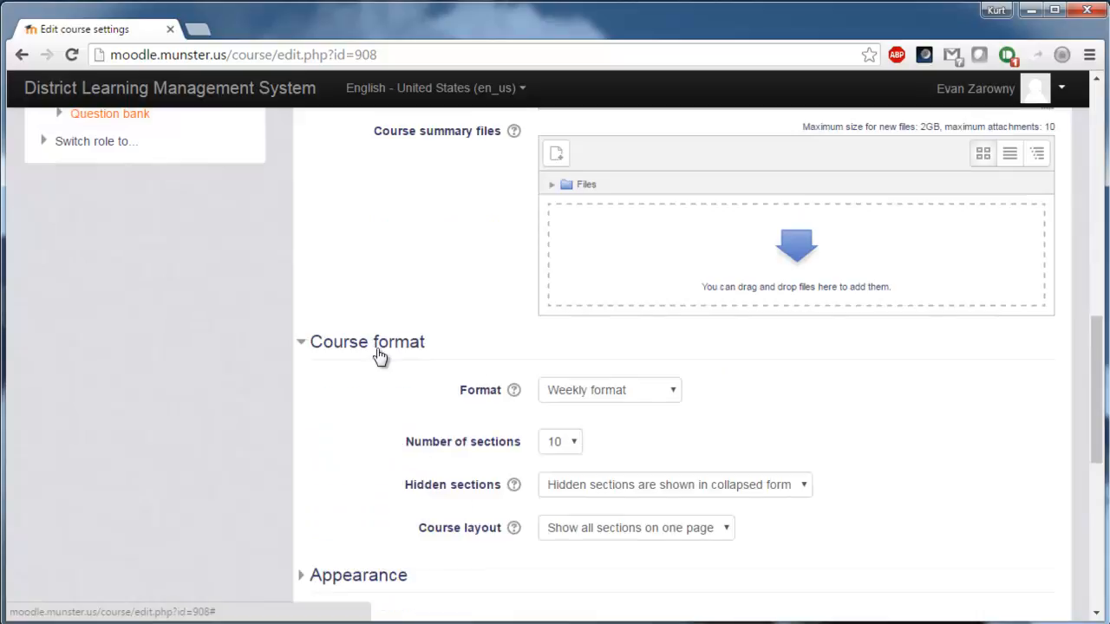
scroll(433, 364, "down", 1)
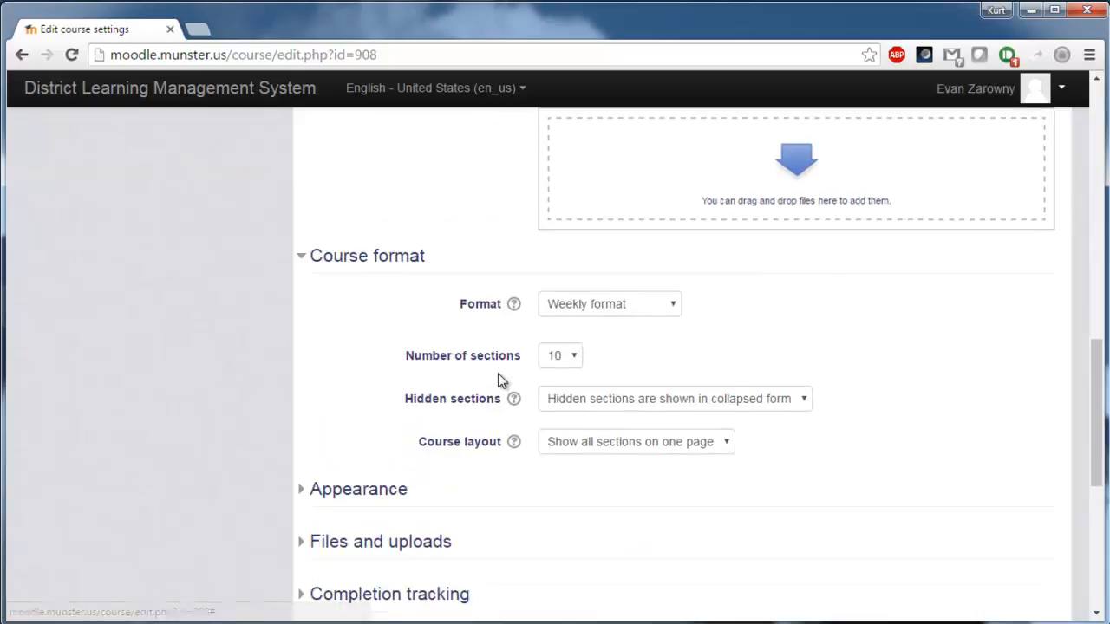
left_click(597, 312)
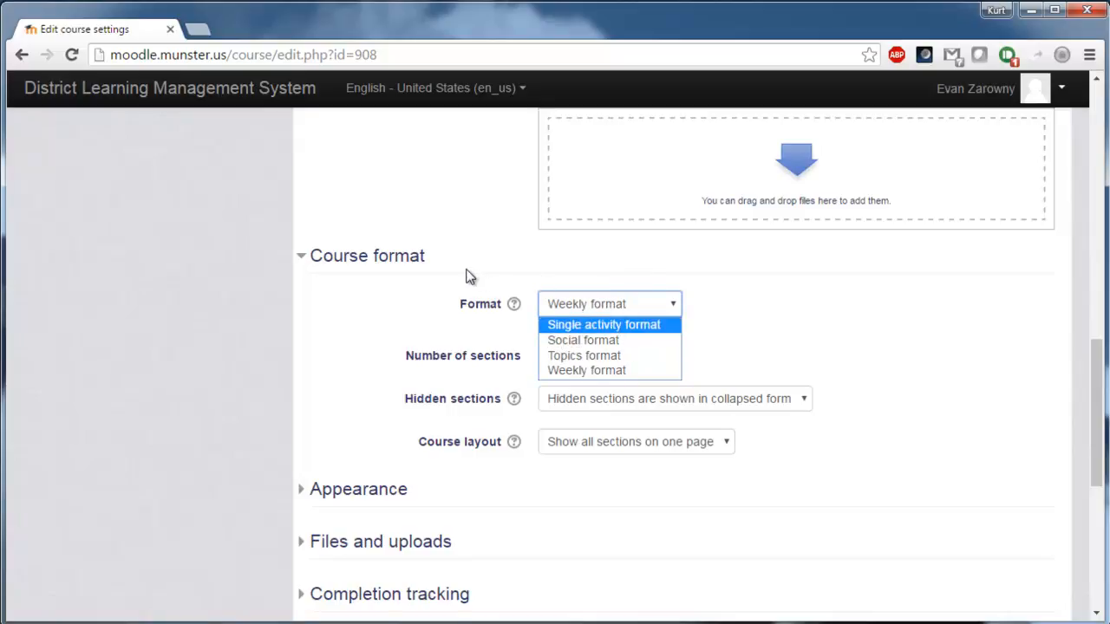
left_click(615, 368)
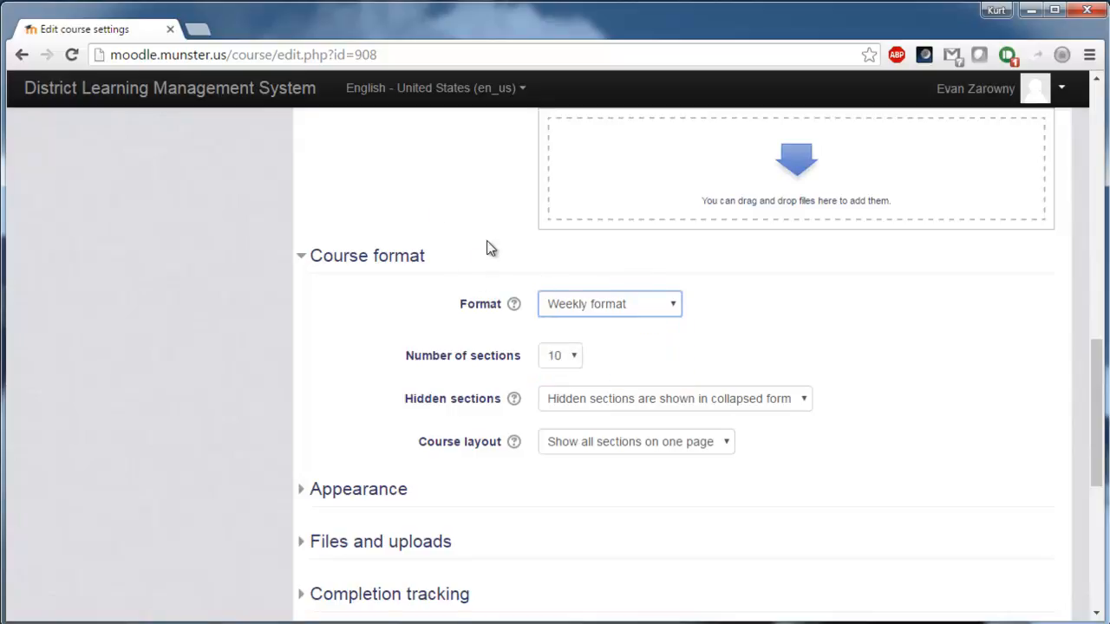
scroll(535, 398, "down", 1)
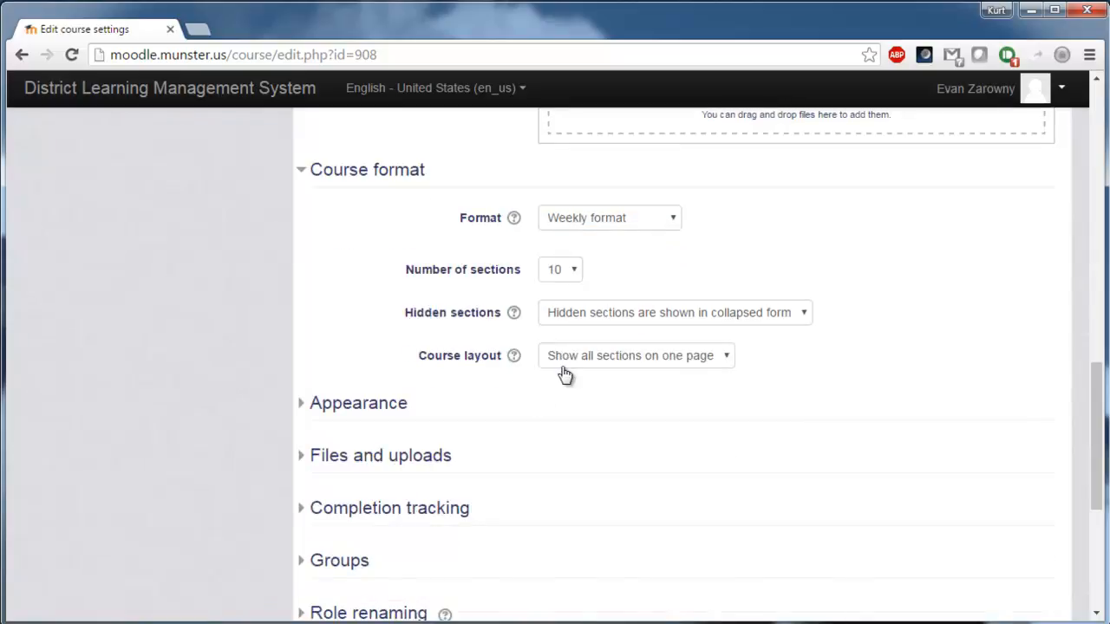
left_click(558, 366)
left_click(855, 406)
scroll(668, 373, "down", 1)
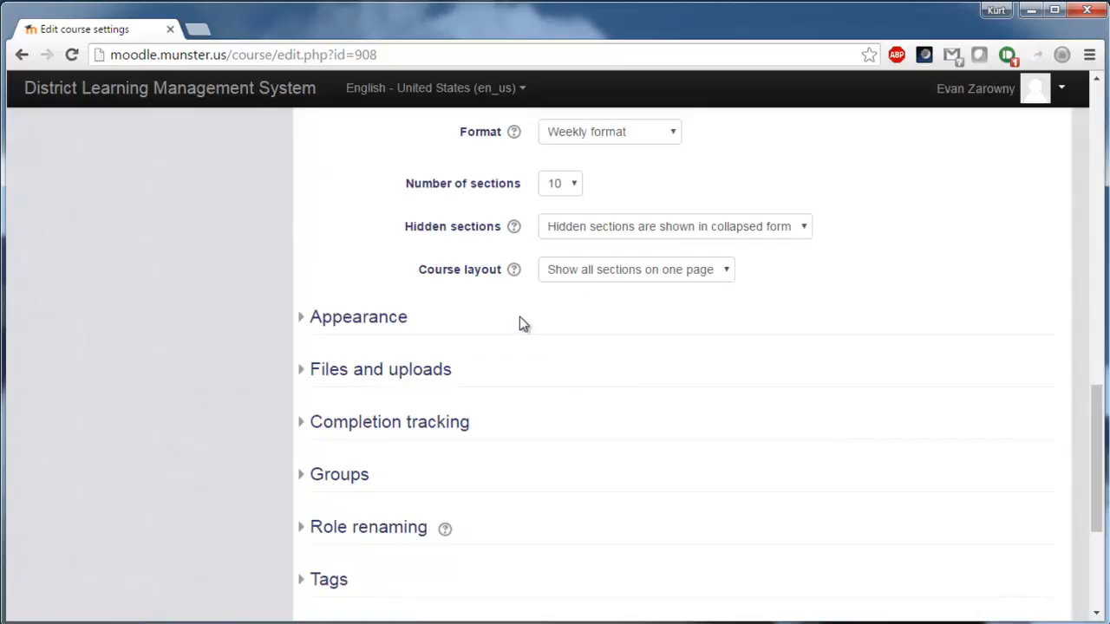
Review the appearance and completion settings, keep the Site upload limit (2GB), and save and display the course.
left_click(385, 323)
scroll(589, 382, "down", 1)
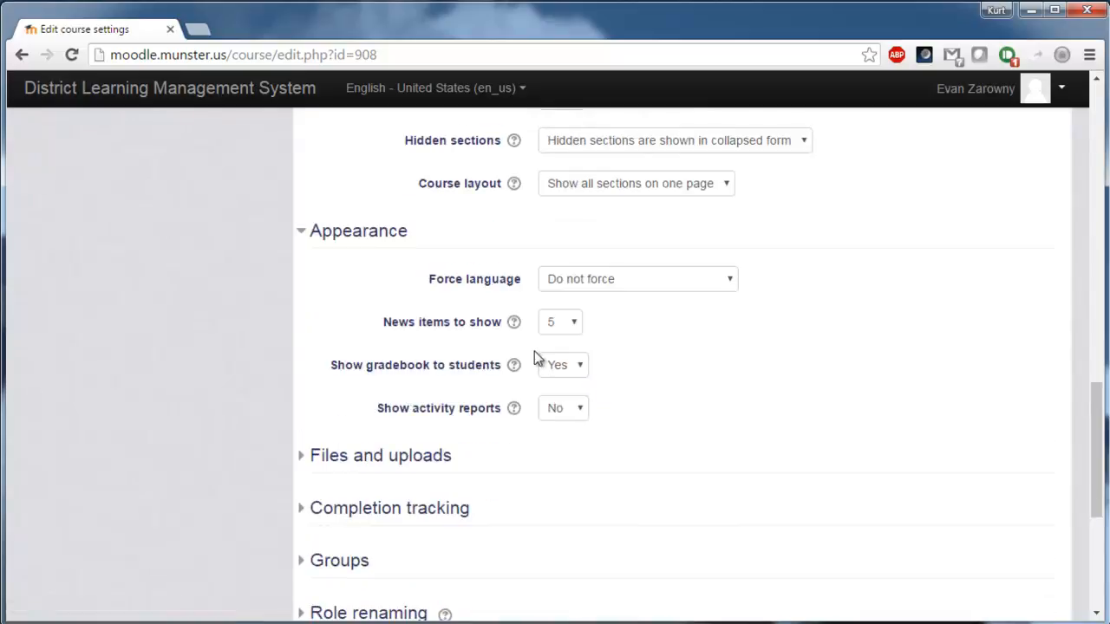
left_click(439, 457)
scroll(440, 456, "down", 1)
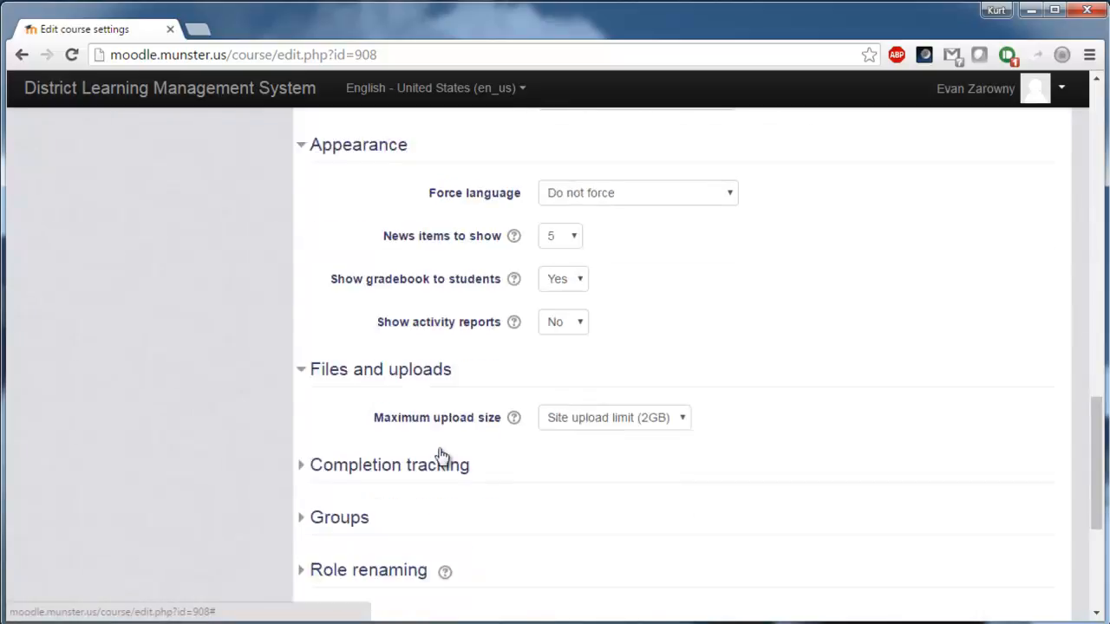
scroll(440, 455, "down", 1)
left_click(626, 336)
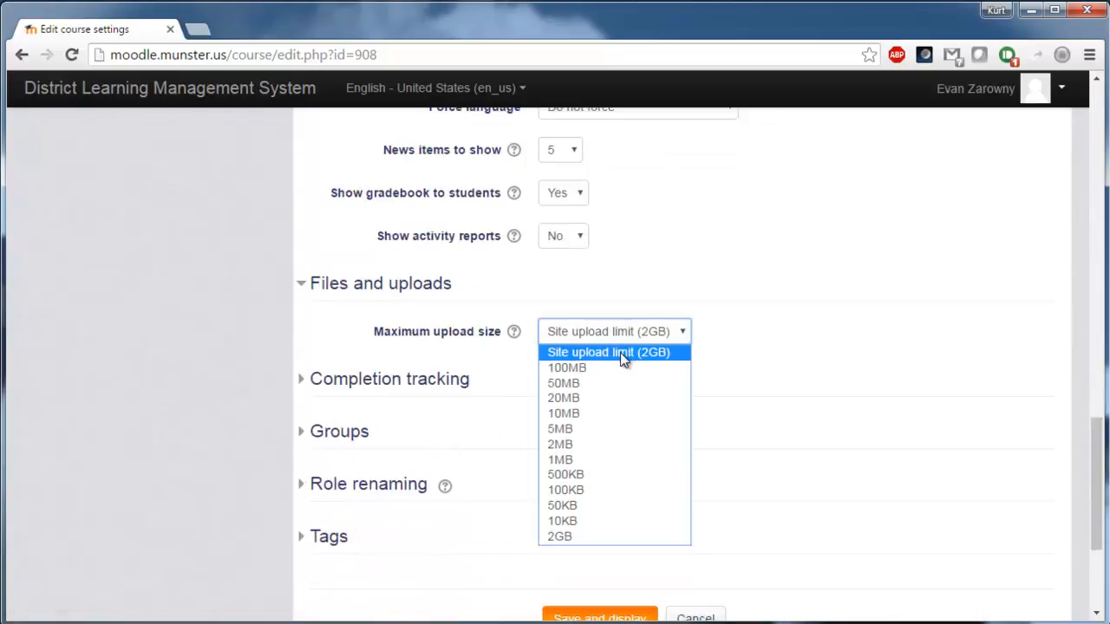
left_click(621, 354)
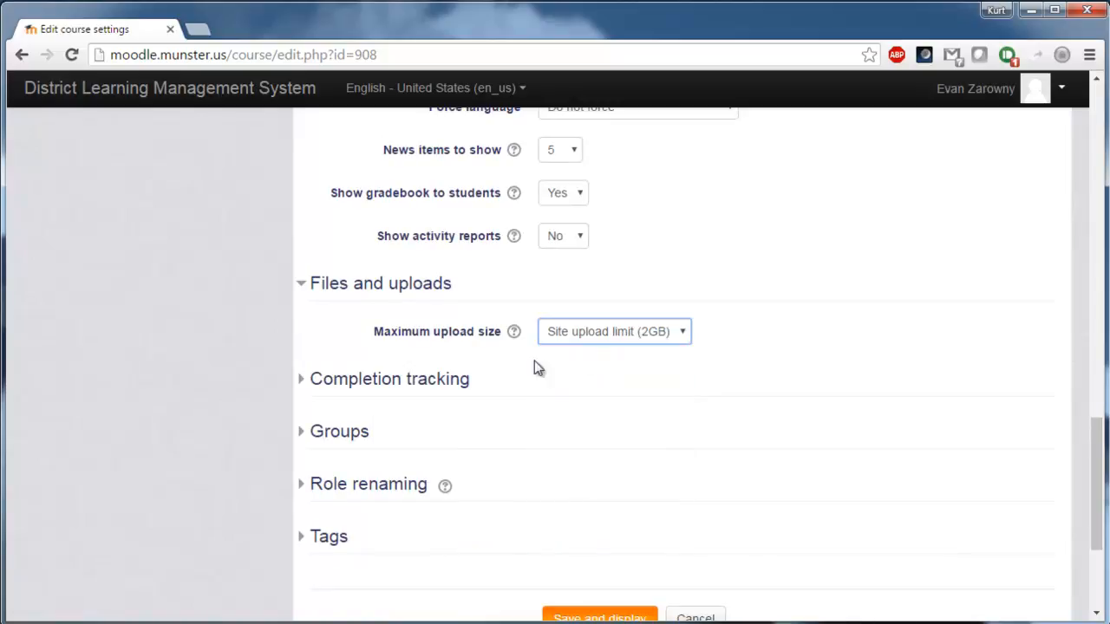
left_click(448, 390)
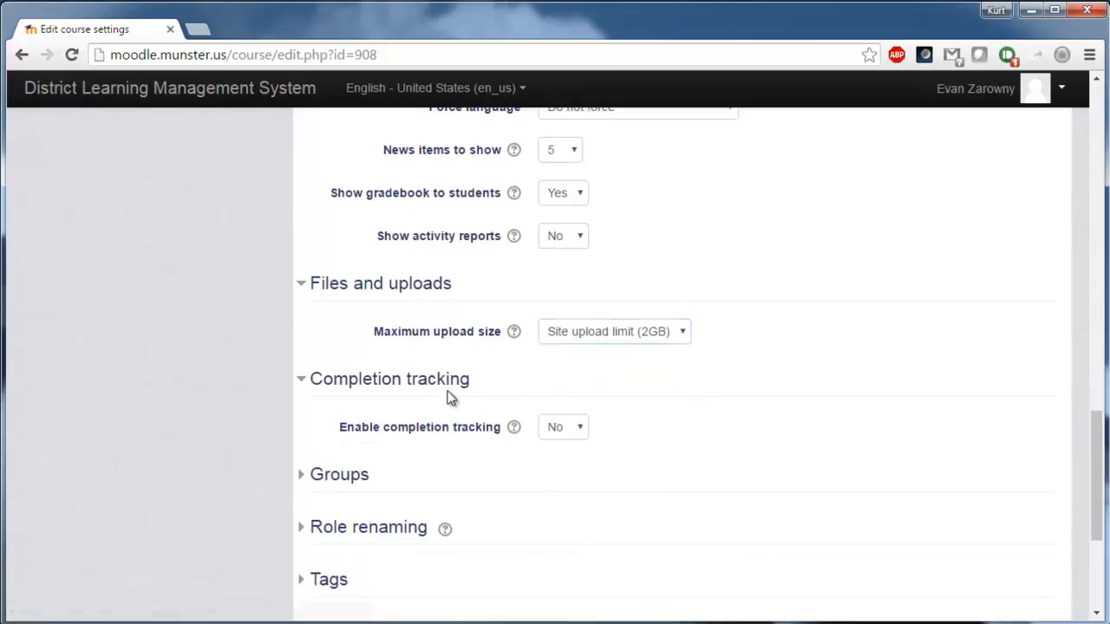
scroll(450, 392, "down", 1)
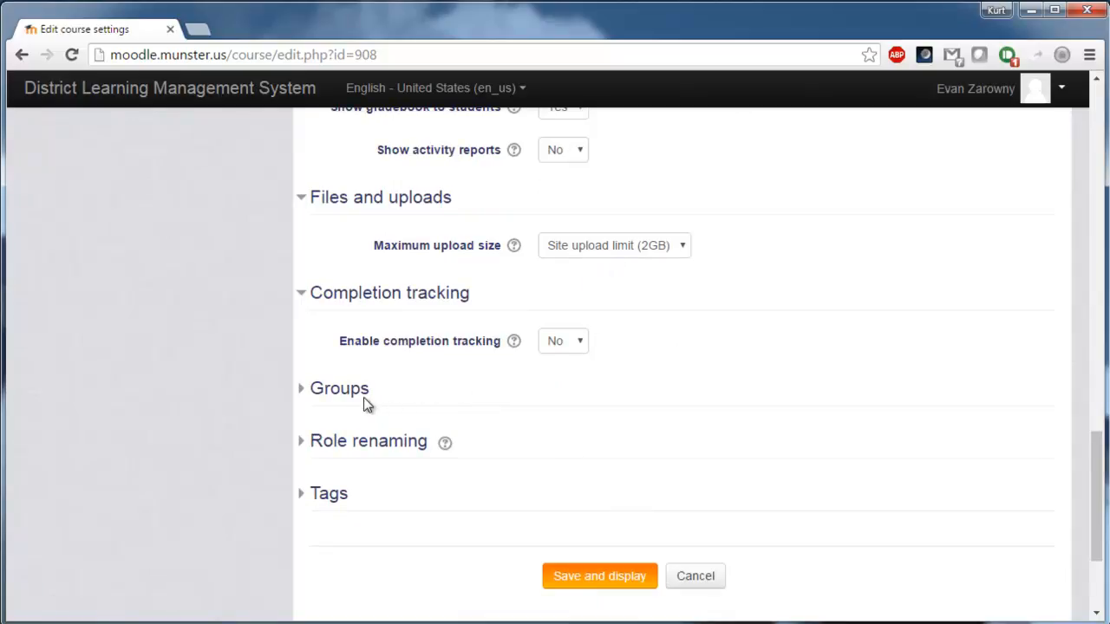
scroll(413, 446, "down", 1)
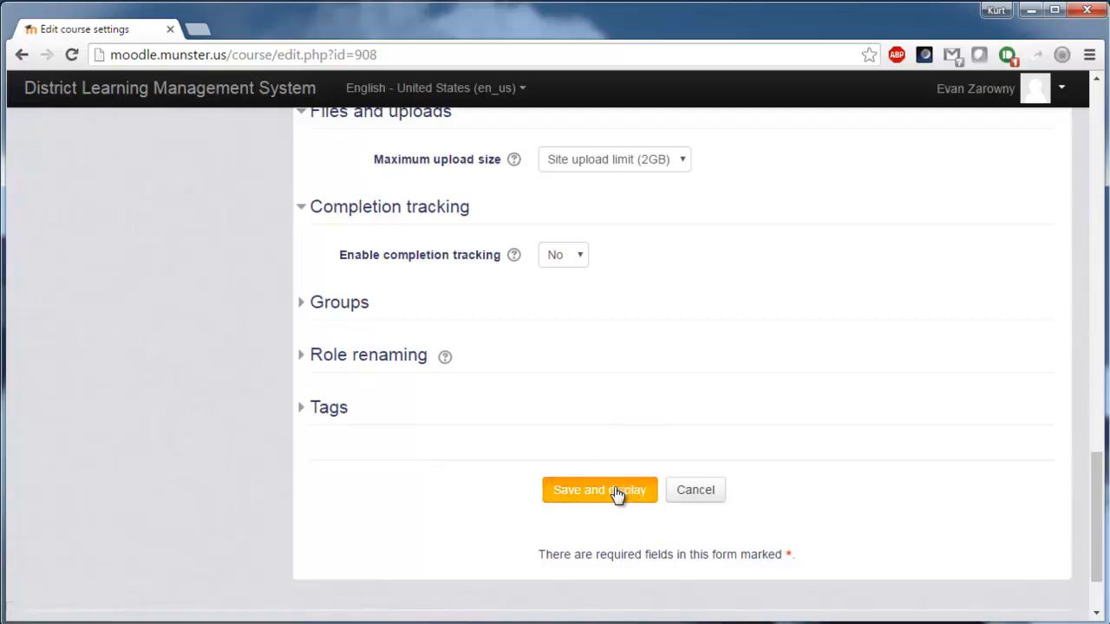
scroll(618, 492, "up", 15)
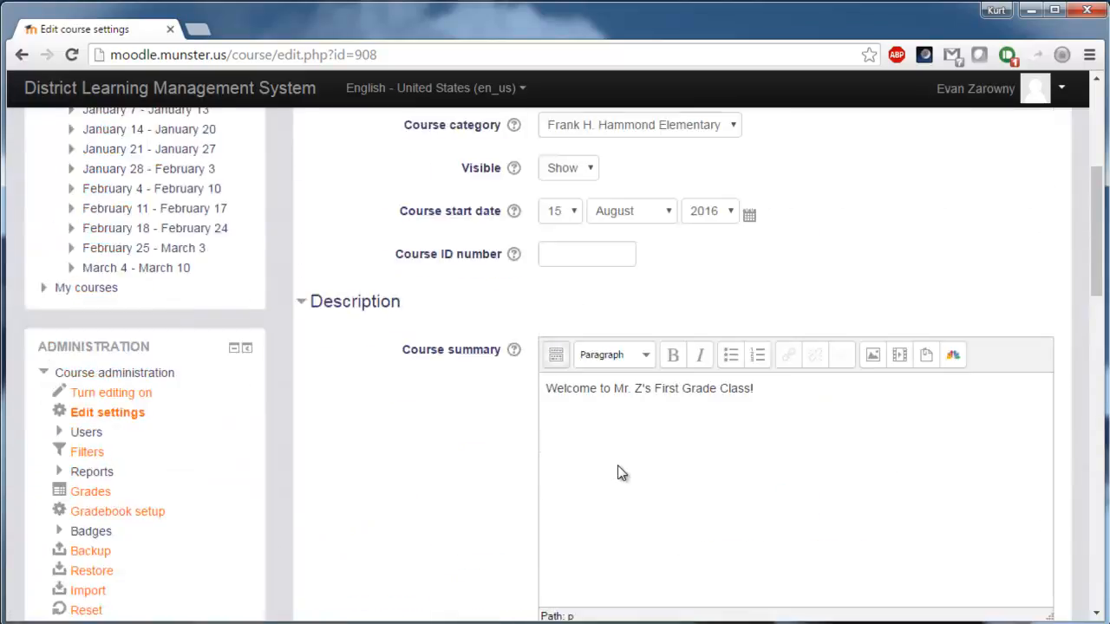
scroll(617, 468, "up", 3)
scroll(616, 477, "down", 15)
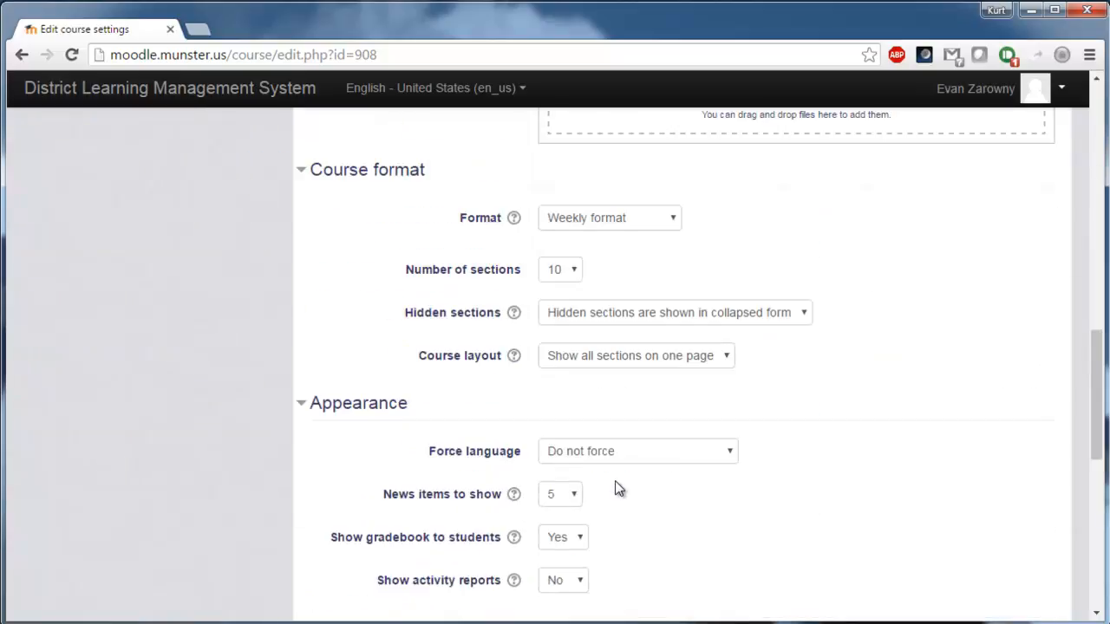
scroll(618, 490, "down", 3)
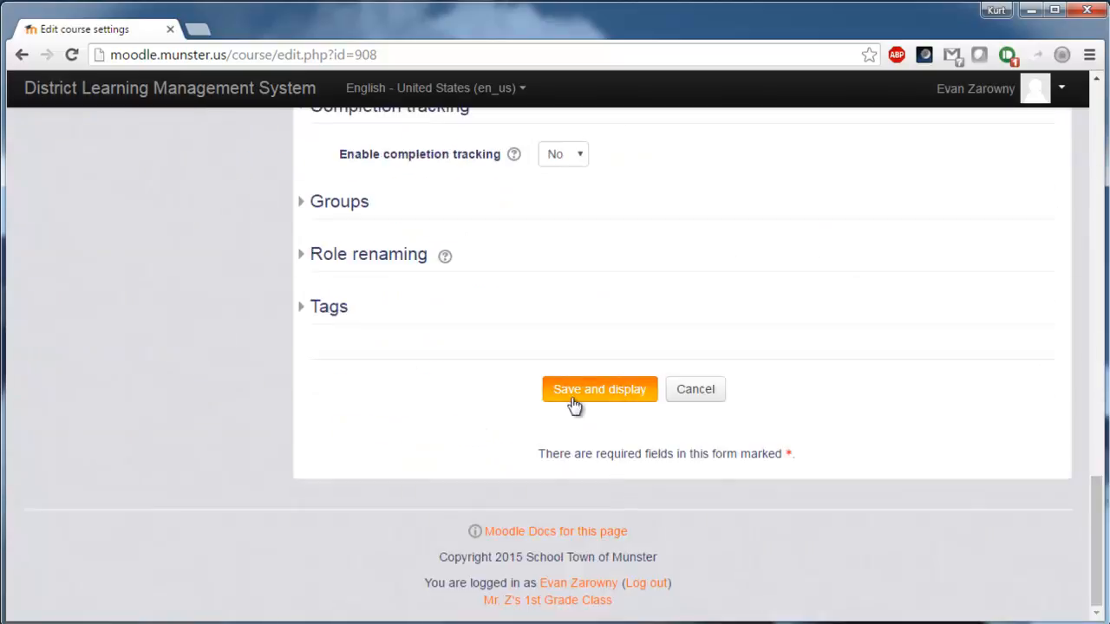
left_click(587, 398)
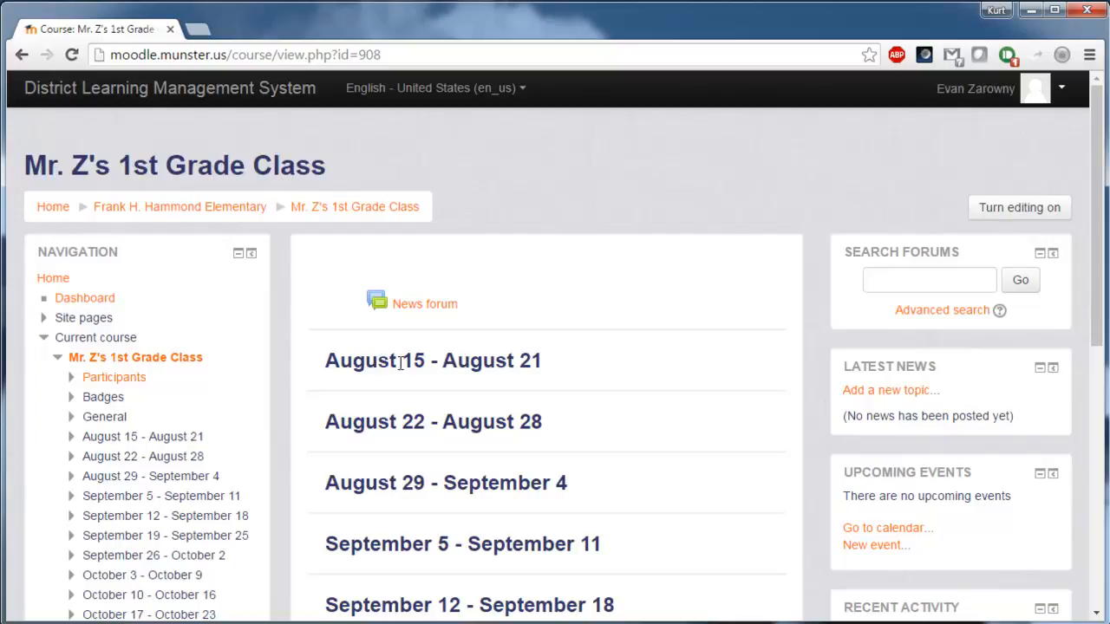
Look over the weekly sections, then go to the course's Enrollment methods page under Administration > Users.
scroll(401, 363, "down", 2)
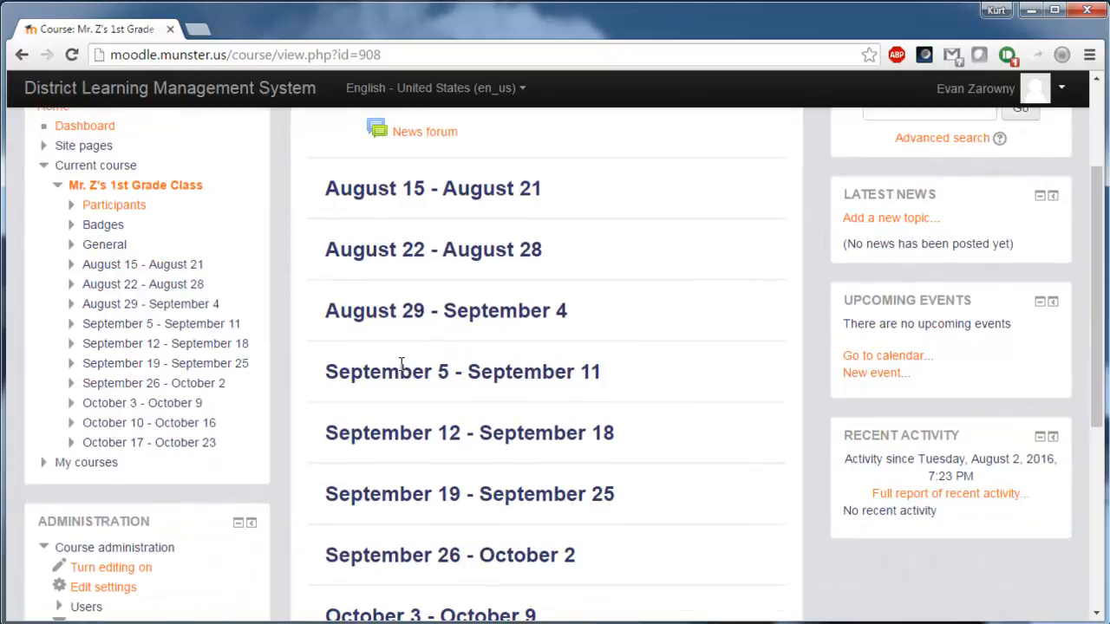
scroll(400, 363, "down", 4)
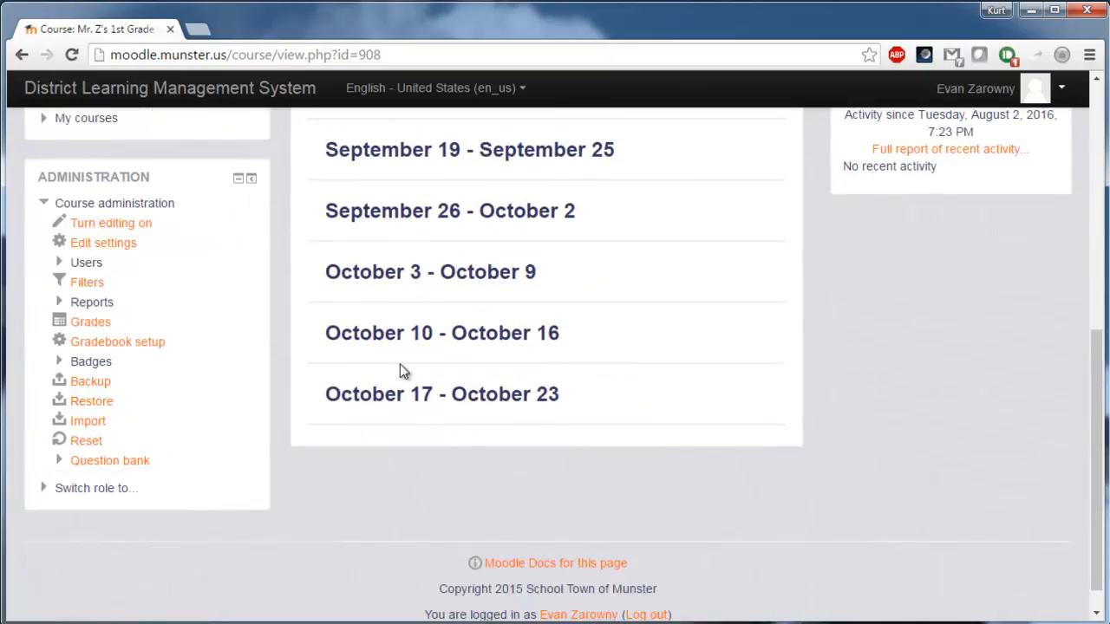
scroll(375, 433, "up", 2)
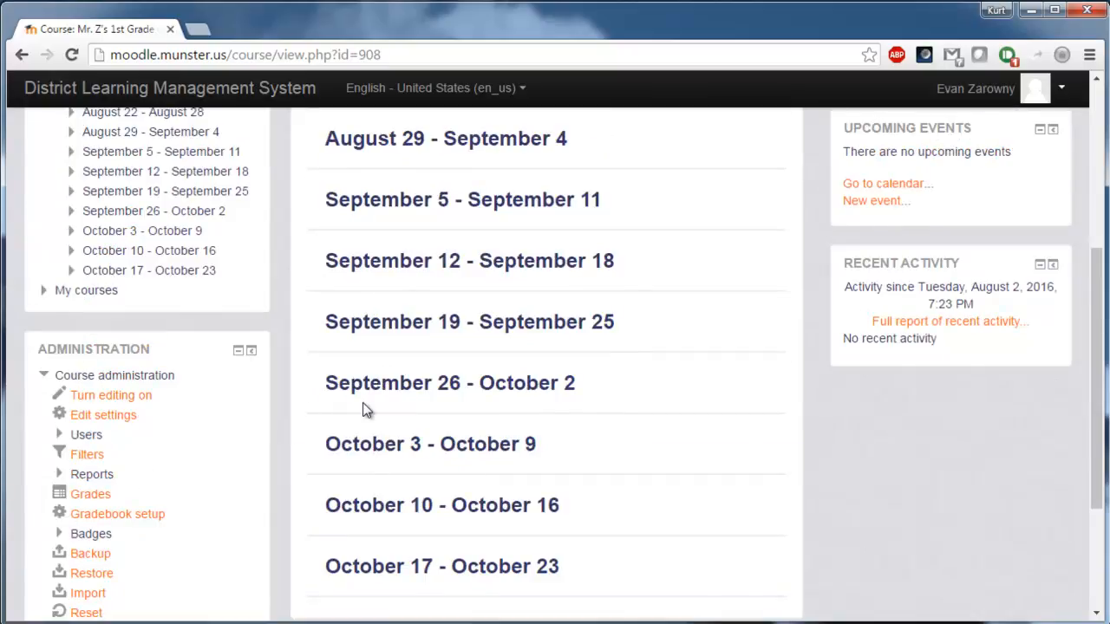
scroll(315, 337, "down", 1)
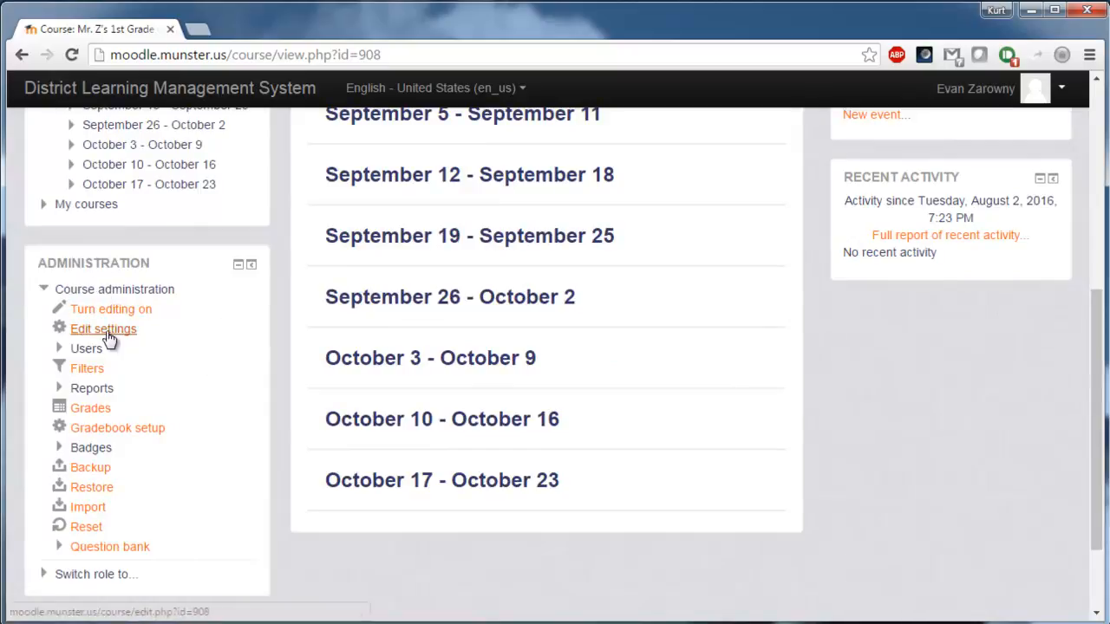
left_click(62, 351)
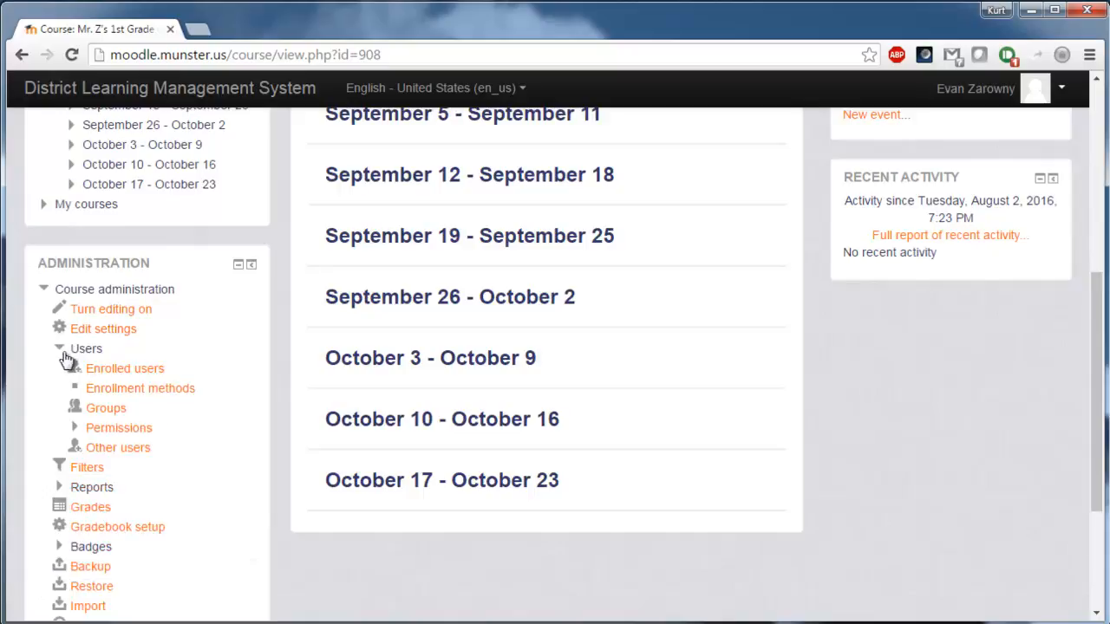
left_click(159, 393)
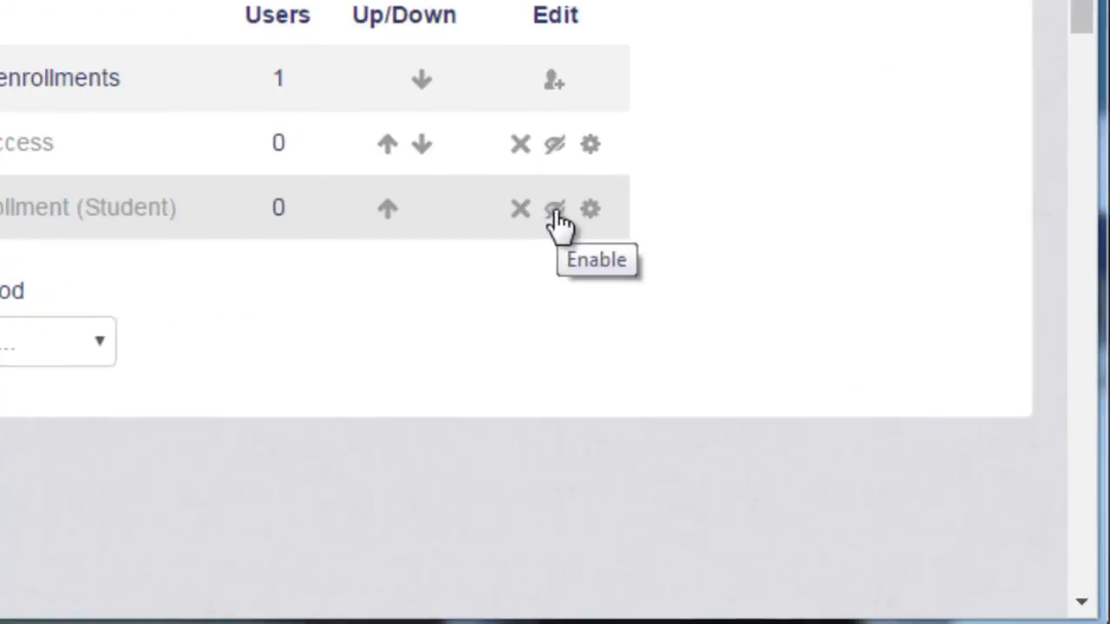
Enable the Self enrollment (Student) method on the Enrollment methods page.
left_click(830, 415)
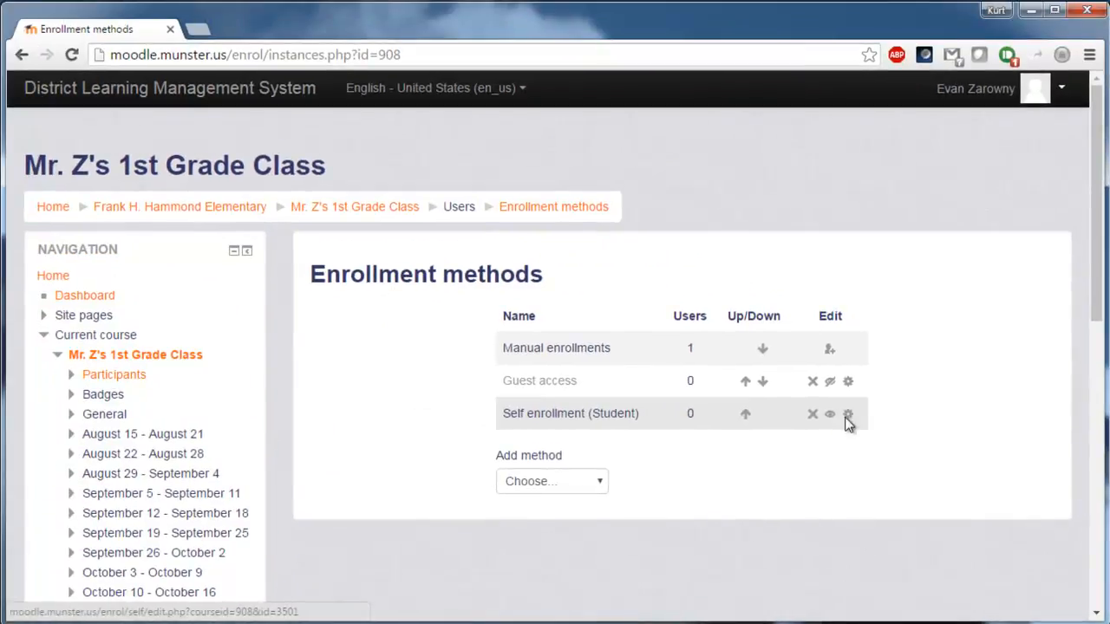
Open the Self enrollment settings and set the custom instance name to 'Enrollment 2016-2017'.
left_click(847, 416)
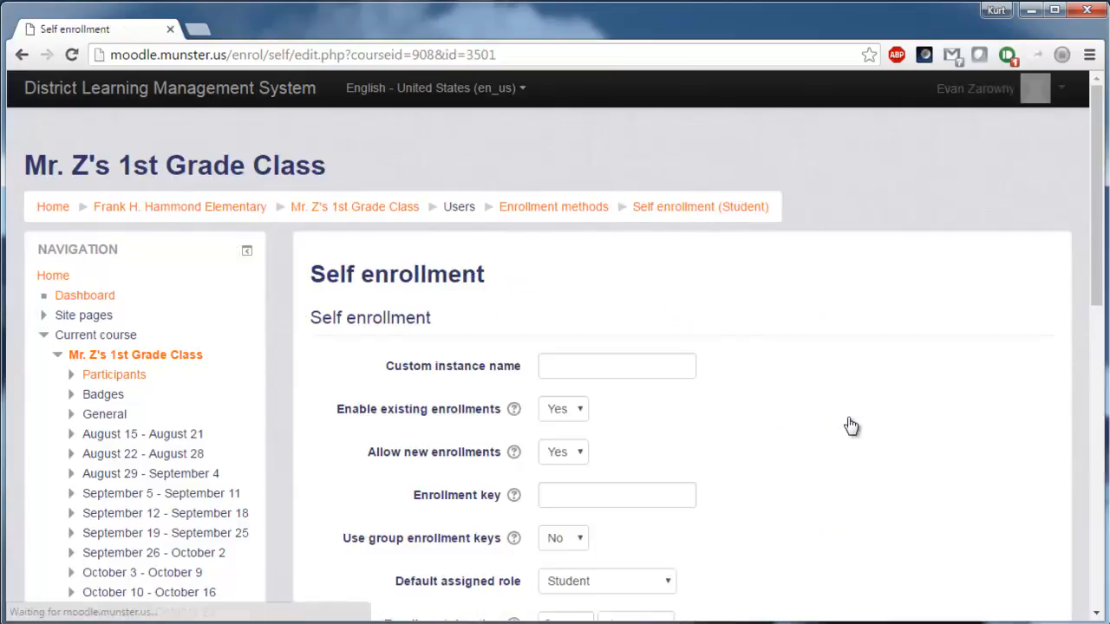
scroll(820, 406, "down", 1)
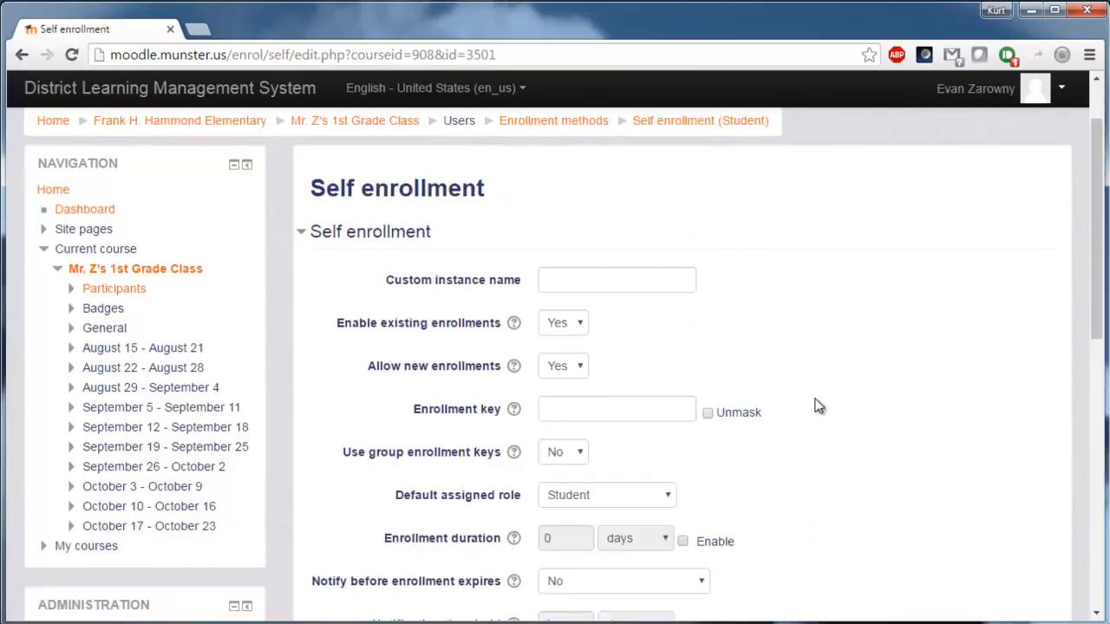
left_click(632, 281)
left_click(639, 251)
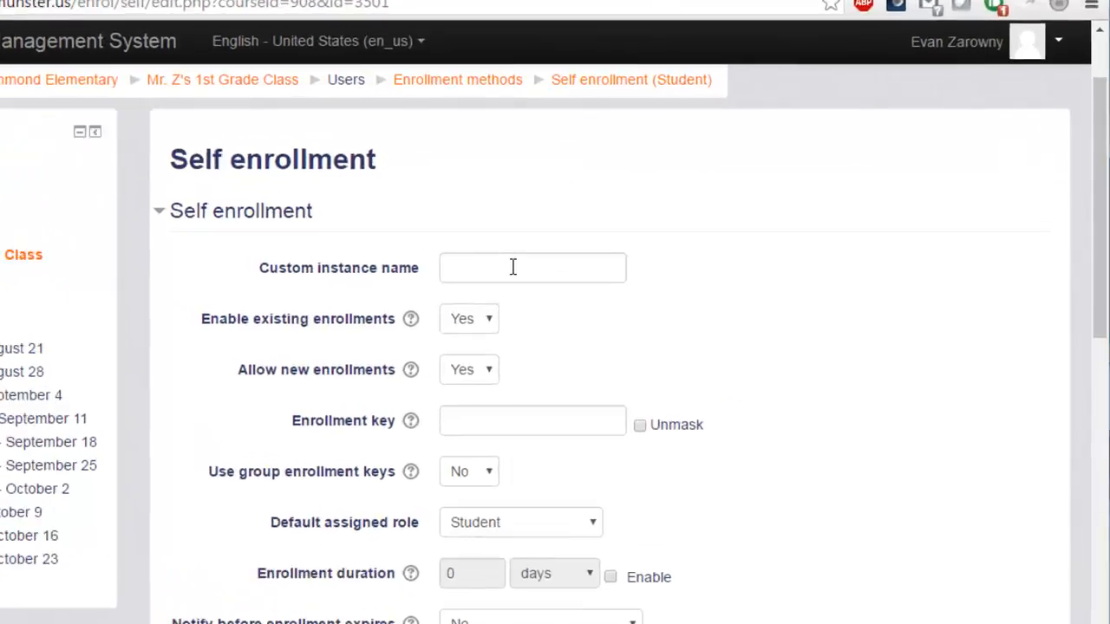
left_click(600, 278)
type("Enrol")
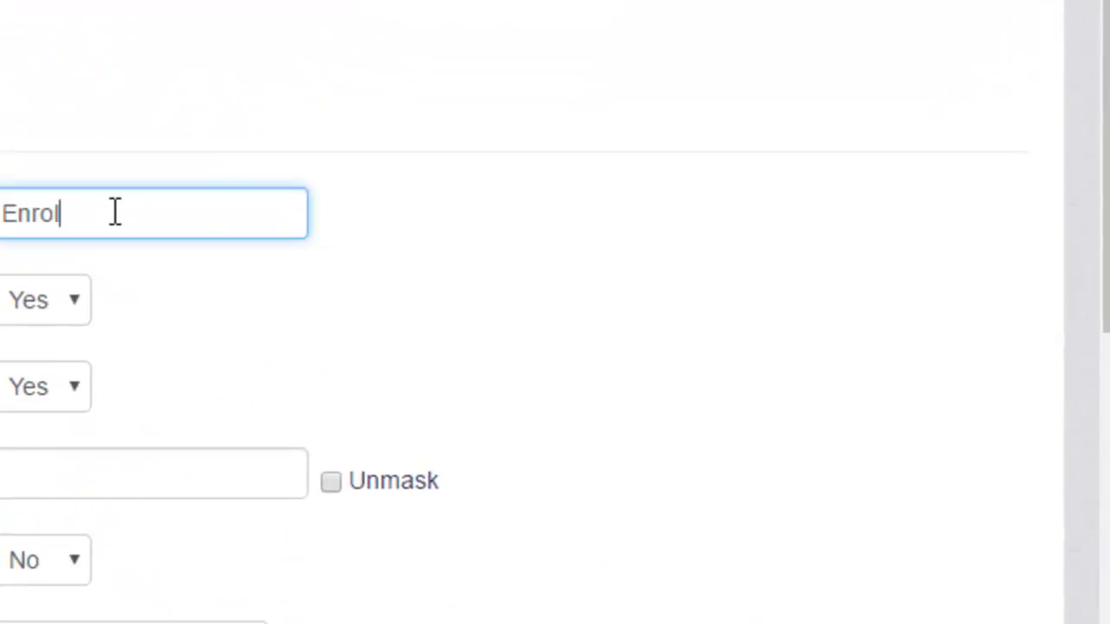
type("lment 2016-2017")
key("Tab")
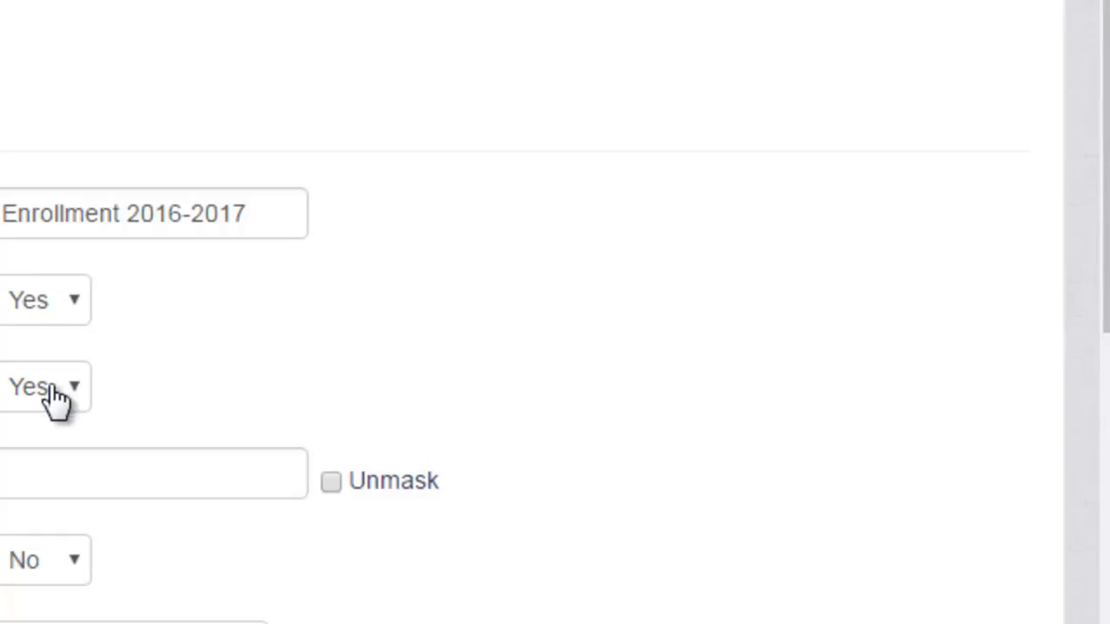
Unmask the enrollment key field and enter the course's enrollment key.
left_click(144, 466)
left_click(332, 483)
left_click(197, 450)
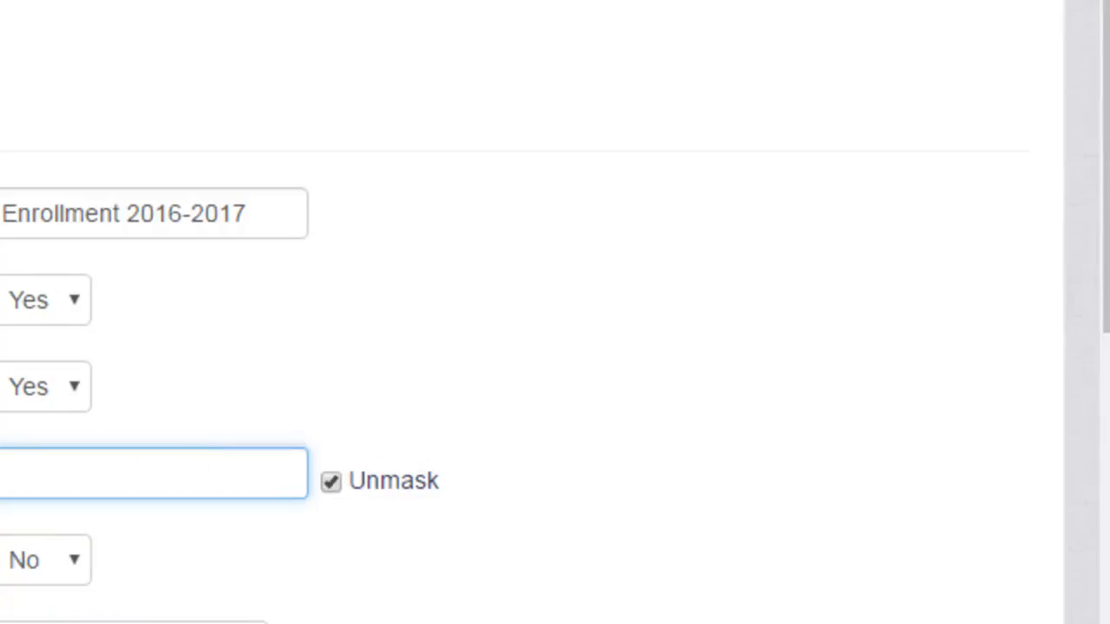
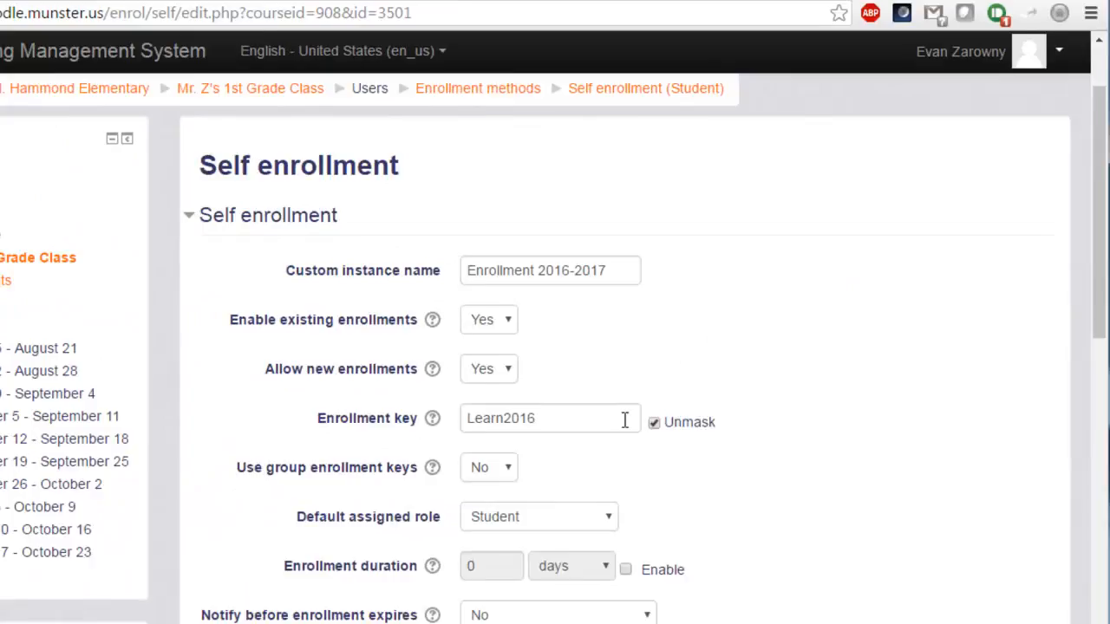
left_click(622, 422)
scroll(735, 426, "down", 1)
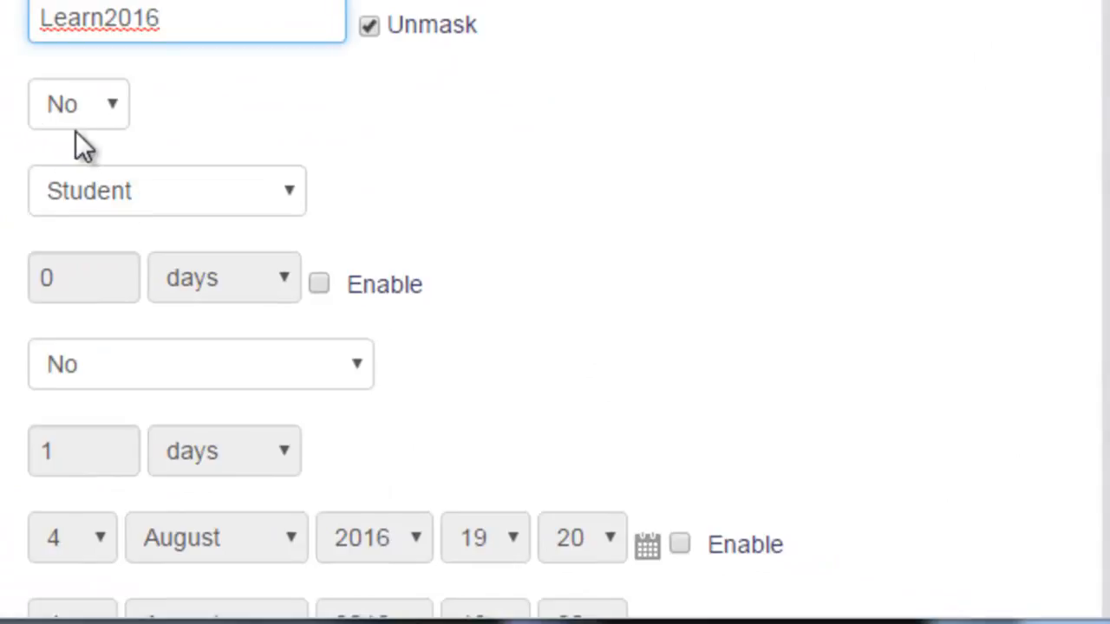
Keep Student as the default assigned role for self-enrolled users.
left_click(159, 195)
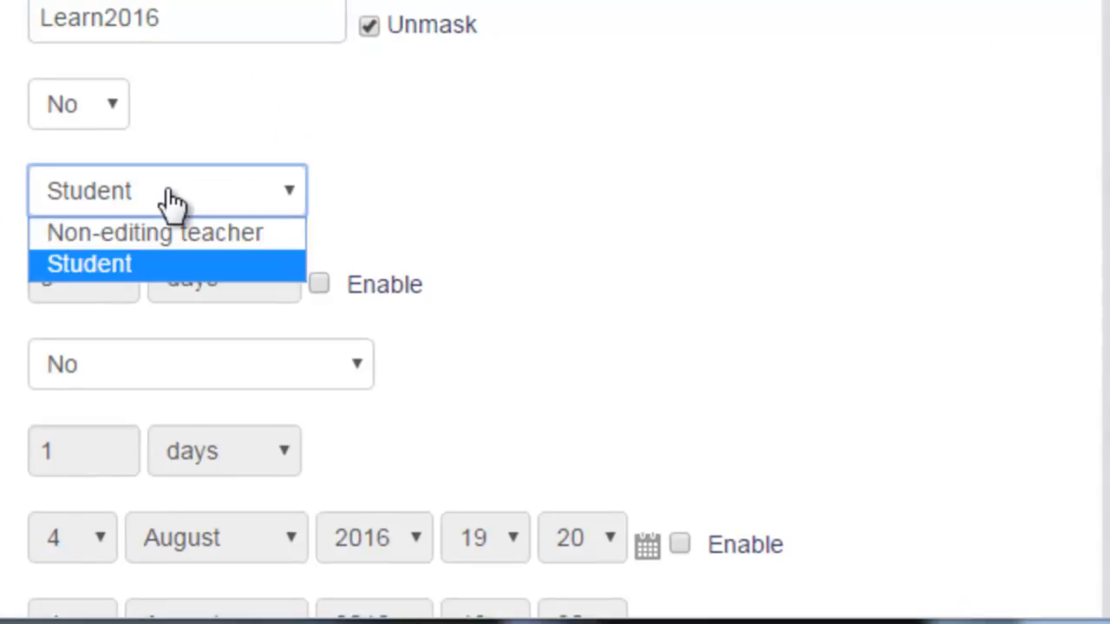
left_click(112, 266)
left_click(236, 196)
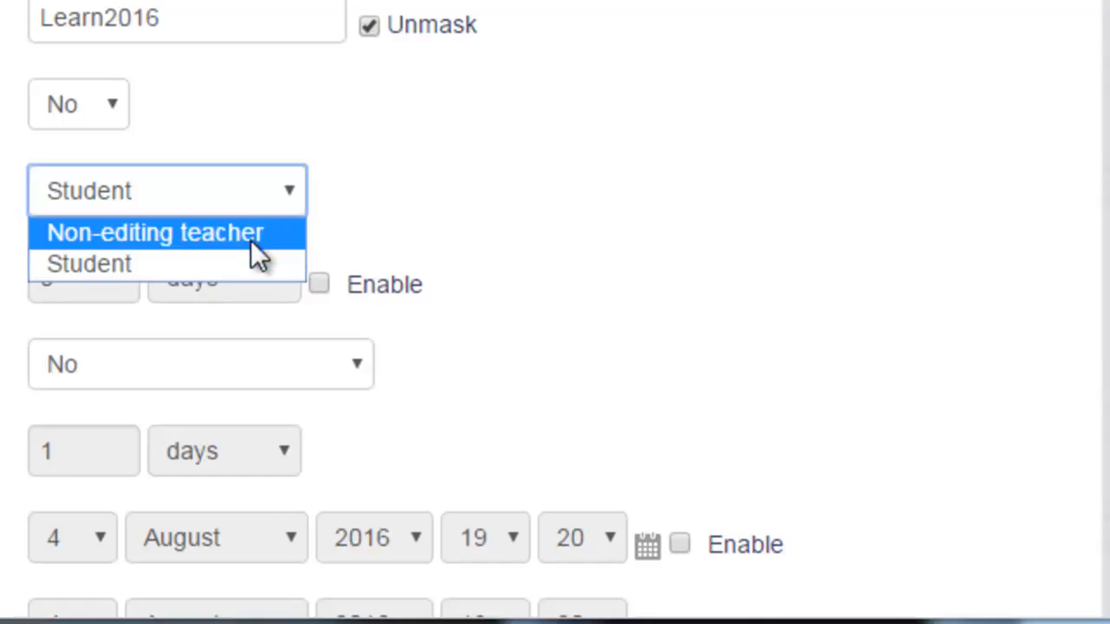
left_click(246, 263)
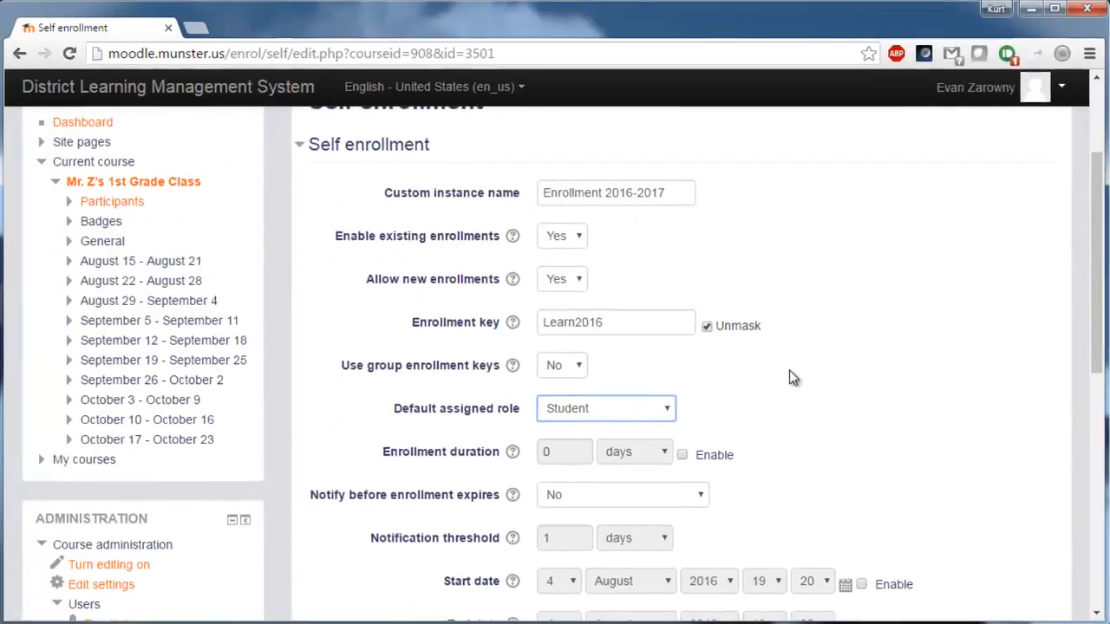
Enable the enrollment start date on the Self enrollment form.
scroll(642, 213, "down", 1)
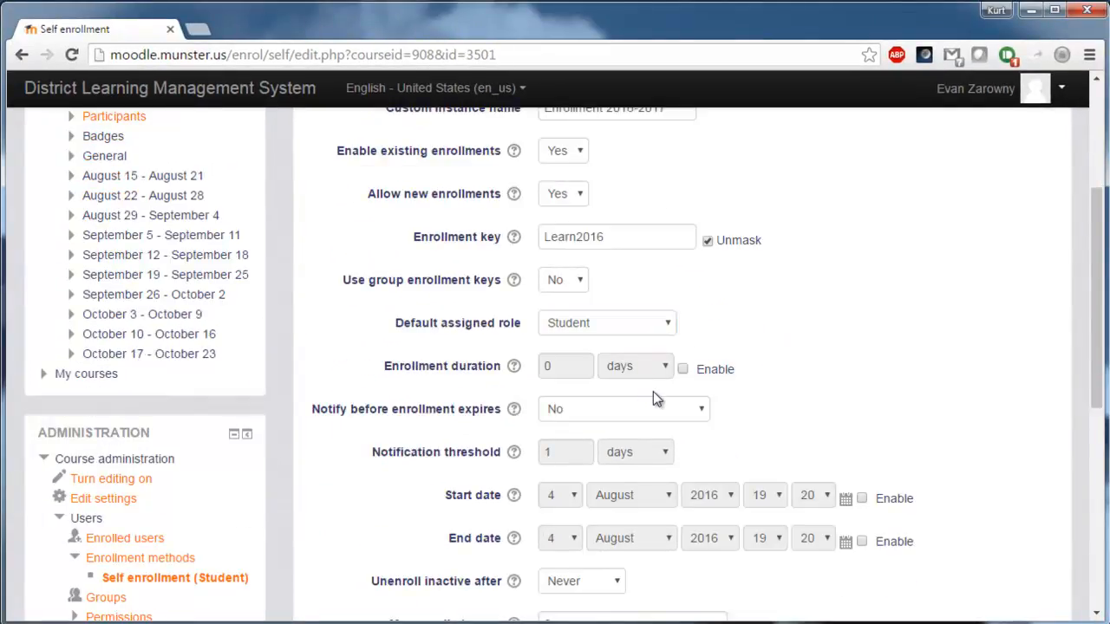
scroll(657, 368, "down", 1)
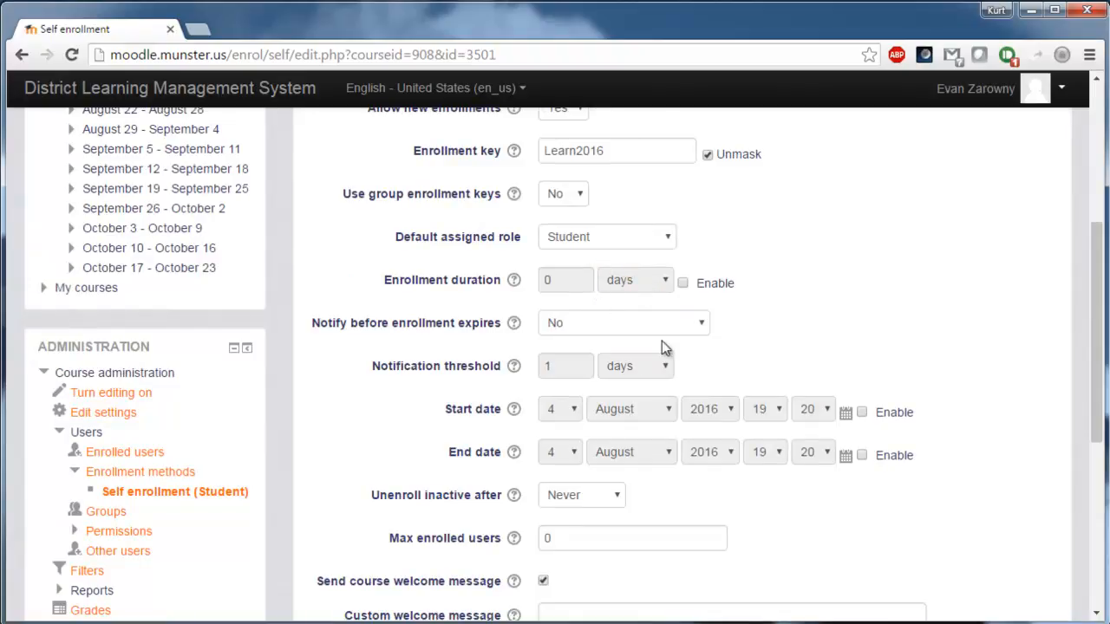
left_click(862, 413)
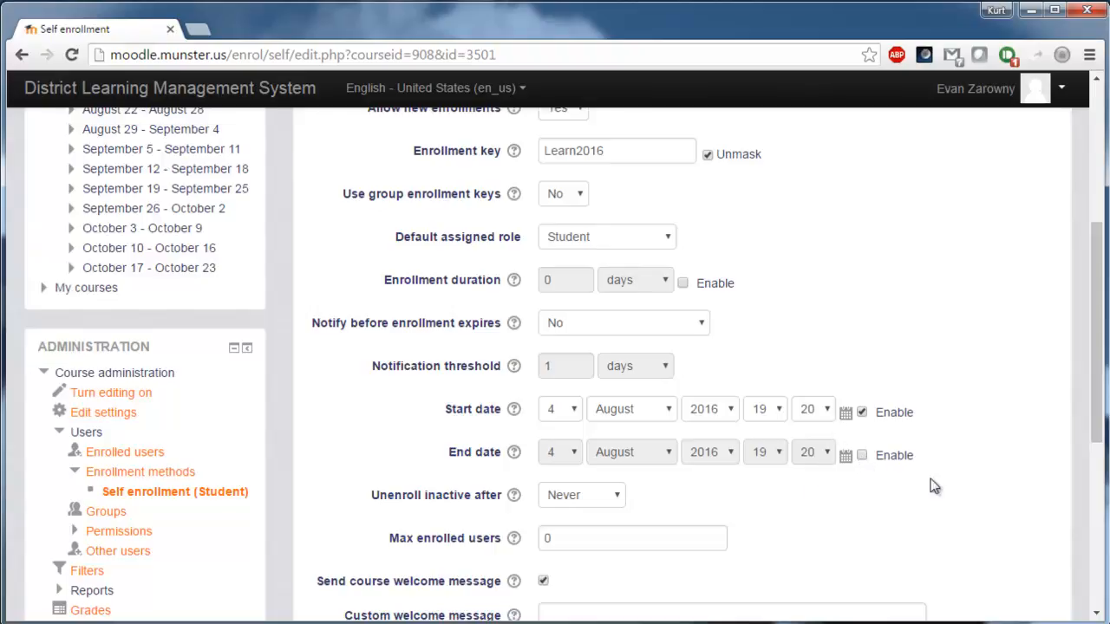
left_click_drag(1100, 330, 1102, 429)
Turn off the course welcome message, leaving the custom welcome message blank.
left_click(748, 413)
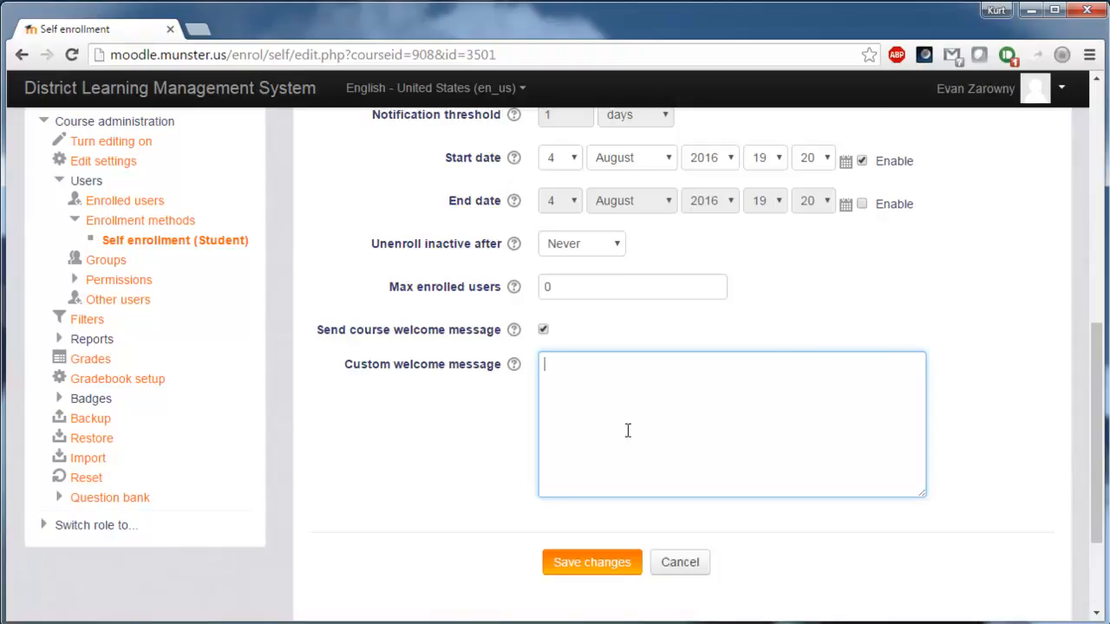
left_click(544, 330)
left_click(645, 452)
scroll(699, 390, "down", 1)
scroll(699, 471, "up", 10)
scroll(669, 450, "down", 7)
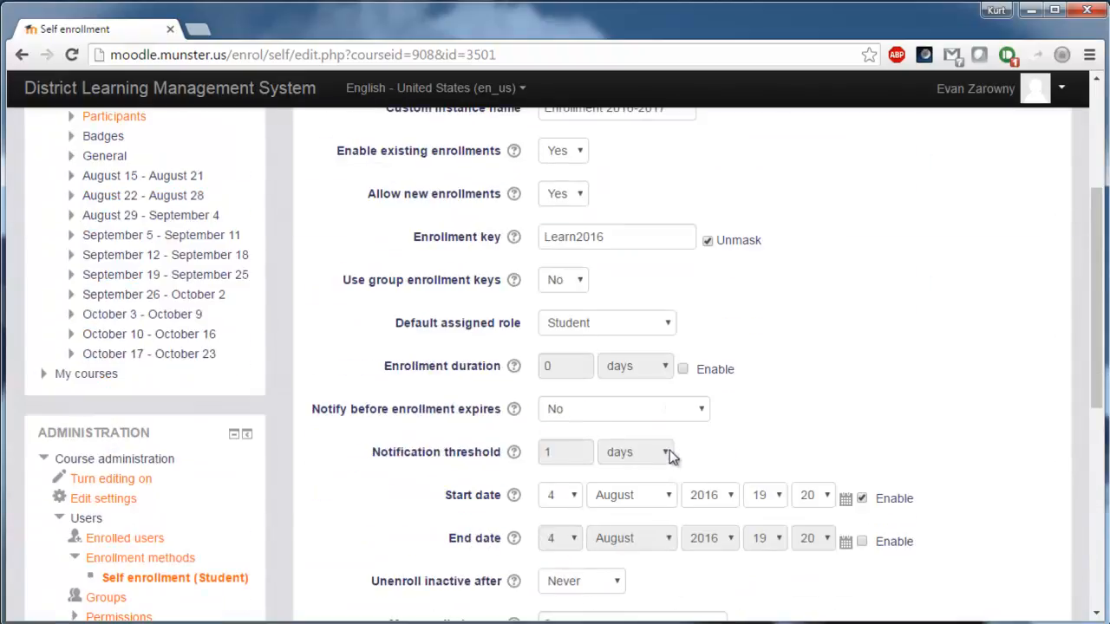
scroll(713, 488, "down", 3)
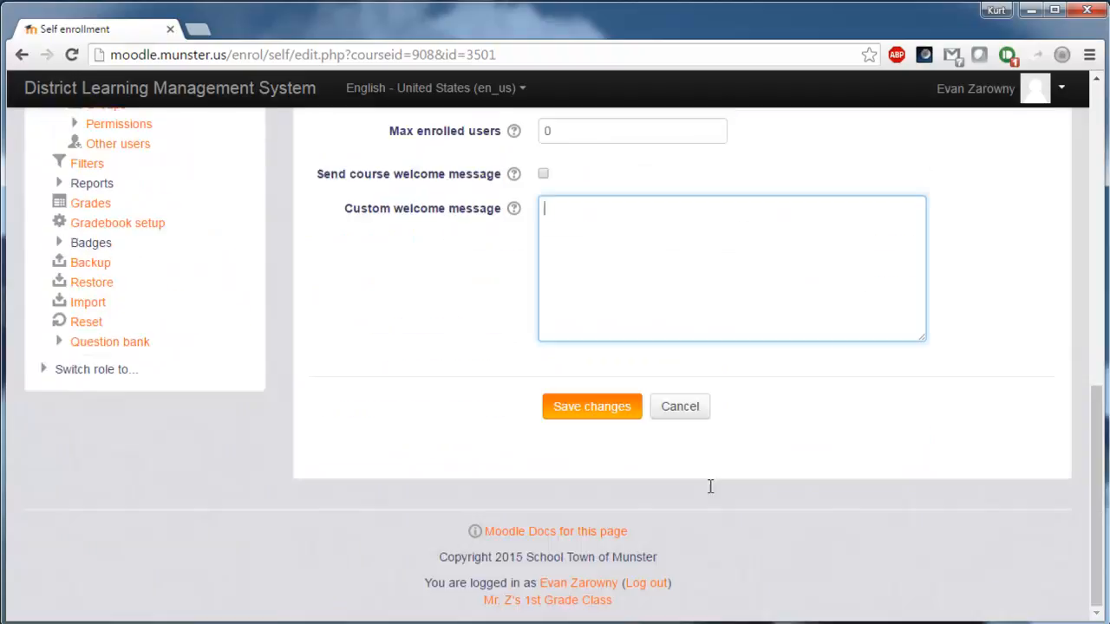